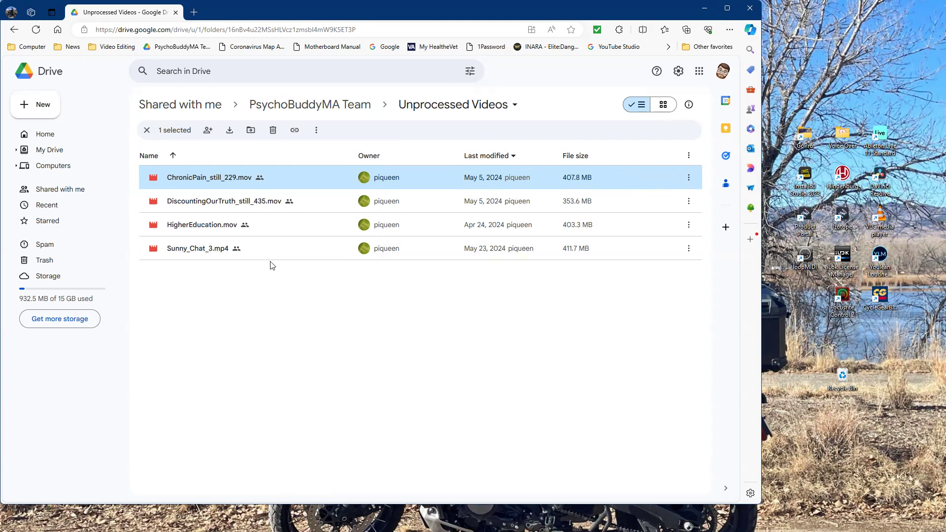
Go up to Shared with me and open the Unprocessed Videos folder inside PsychoBuddyMA Team.
left_click(288, 110)
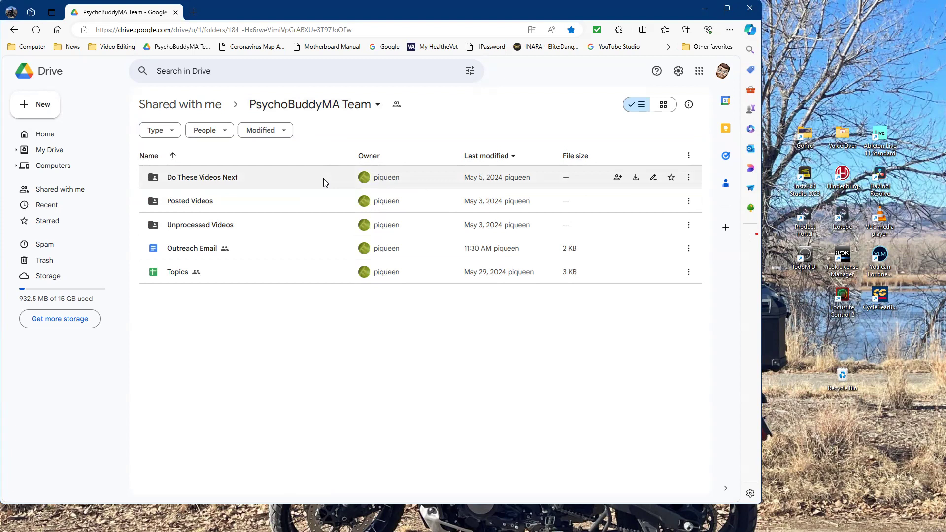
left_click(279, 115)
left_click(211, 104)
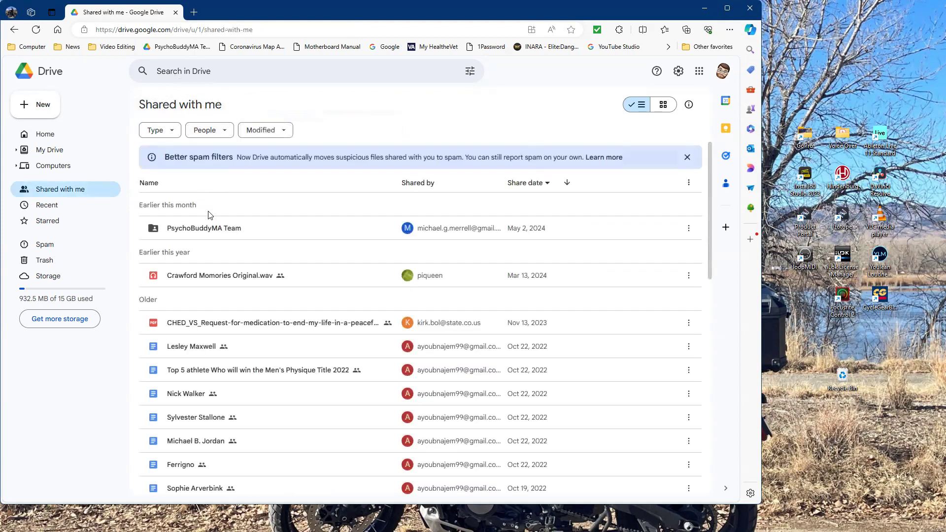
double_click(215, 236)
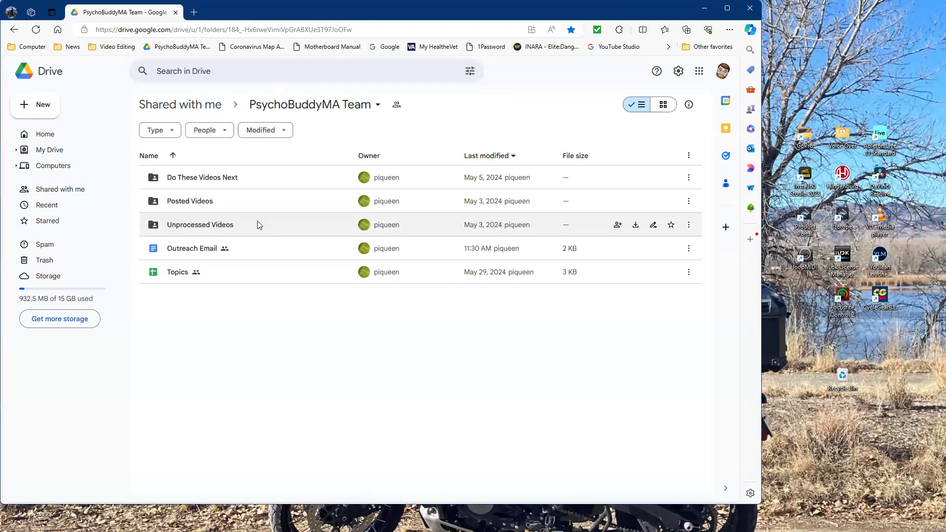
double_click(226, 225)
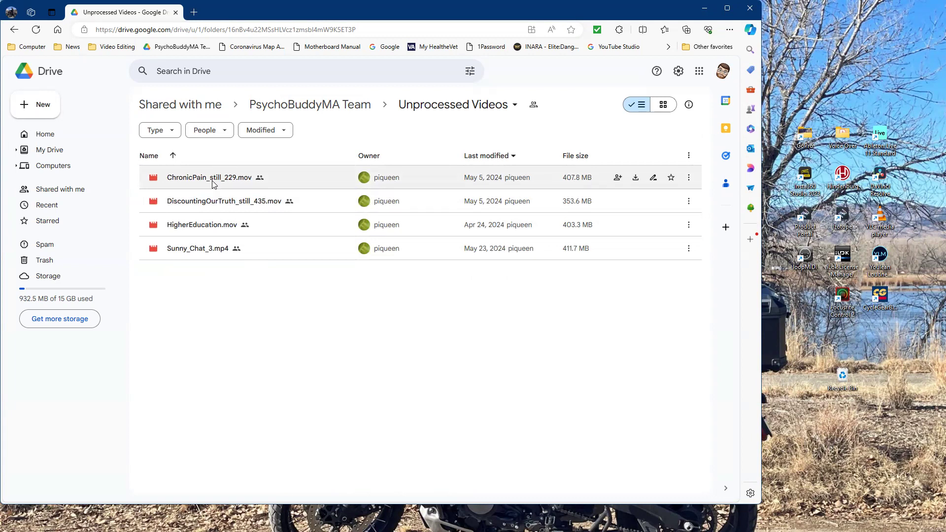
left_click(689, 180)
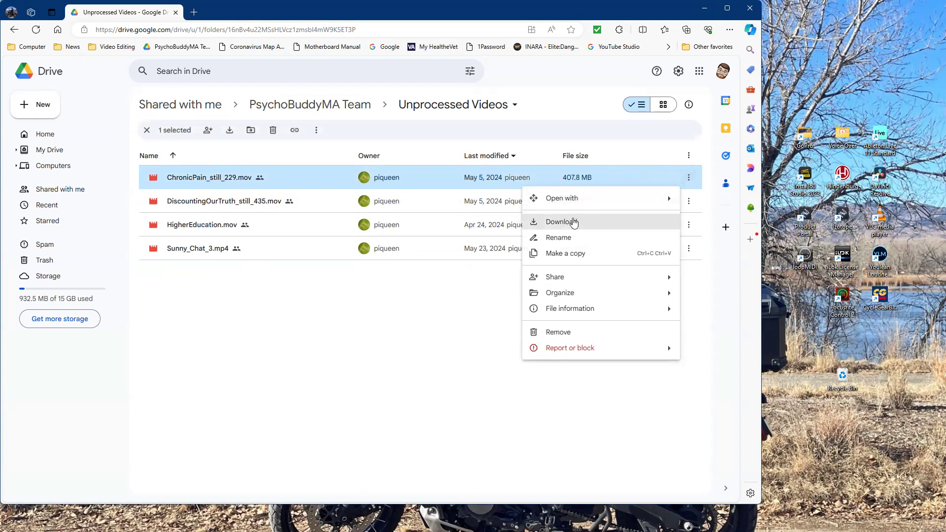
left_click(574, 223)
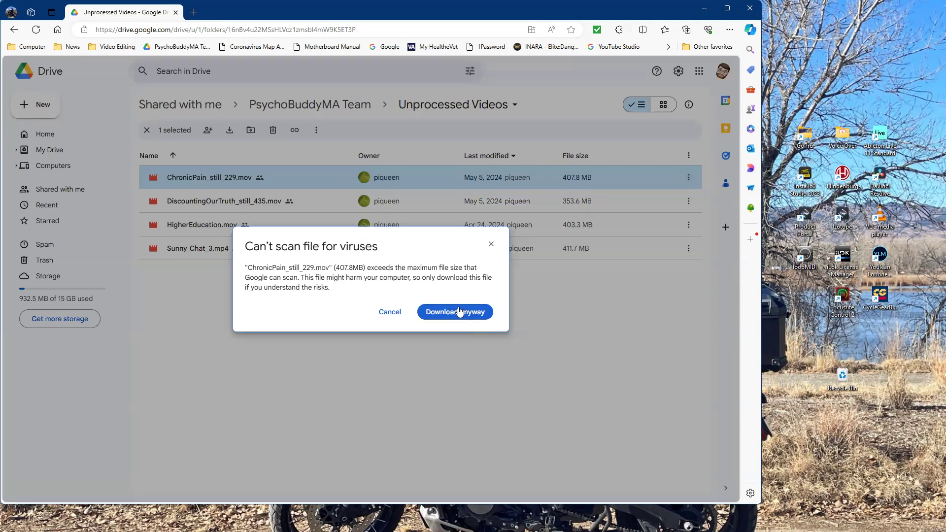
left_click(490, 245)
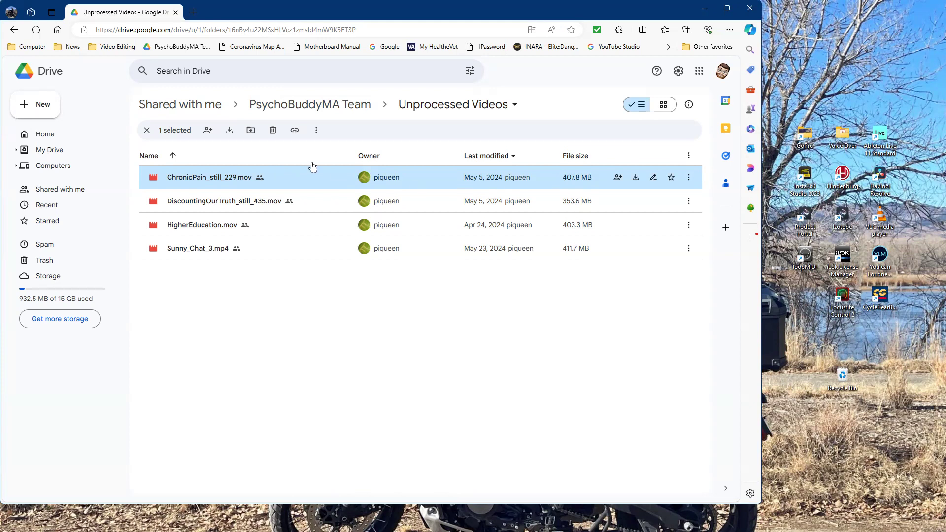
Close the browser and Downloads windows, and open the PB intro project on the Edit page in DaVinci Resolve.
left_click(749, 7)
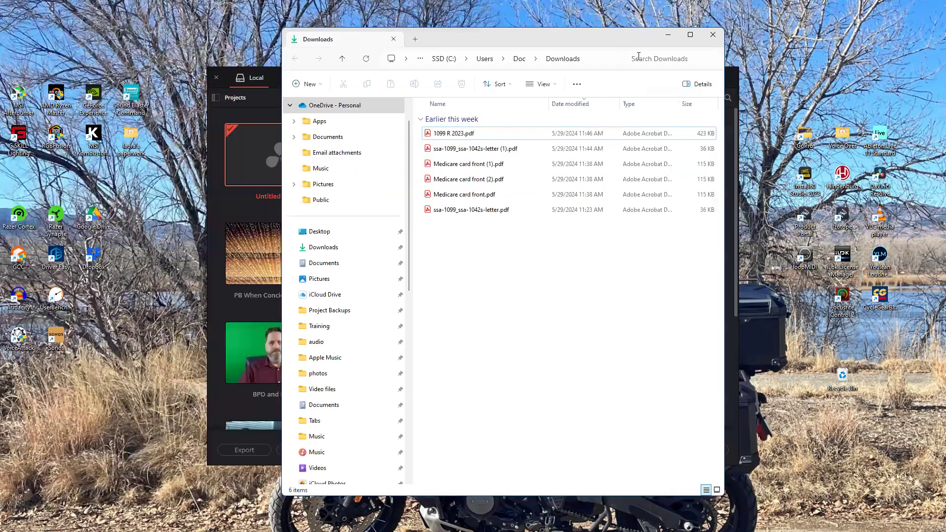
left_click(713, 35)
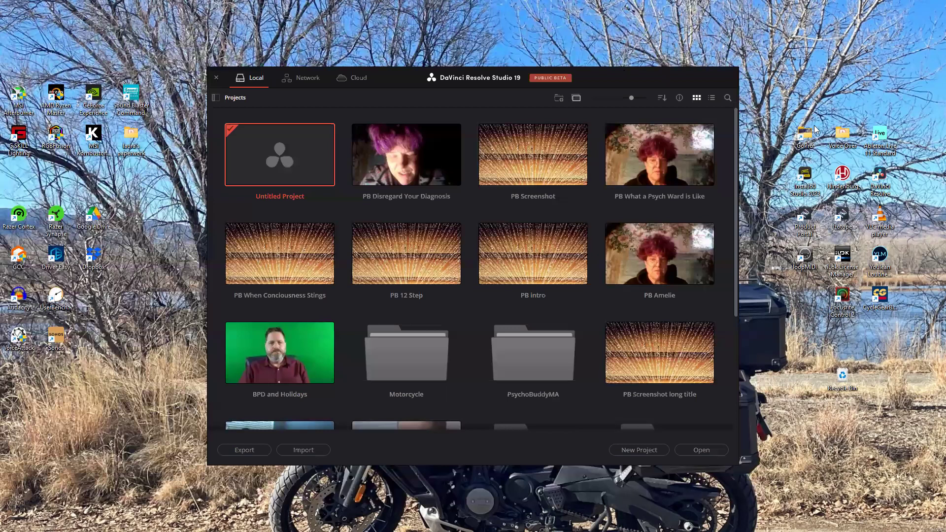
double_click(512, 269)
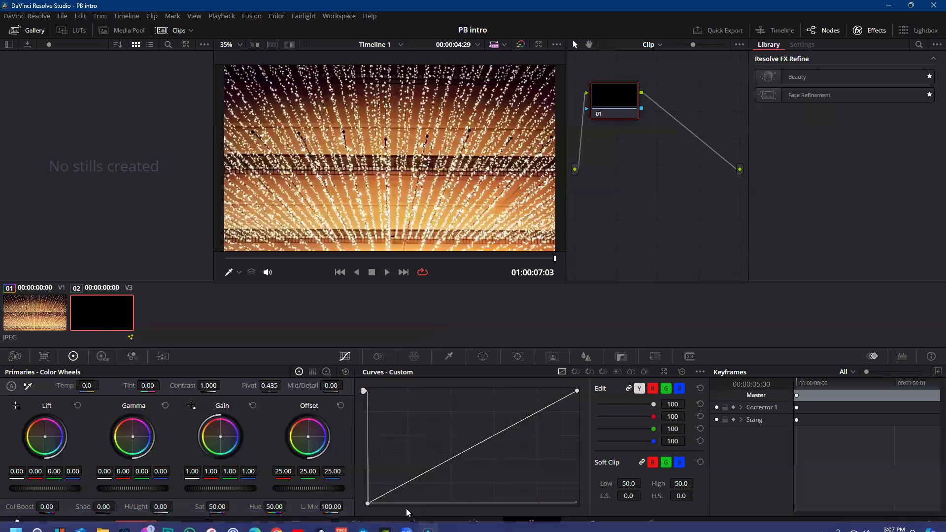
left_click(412, 524)
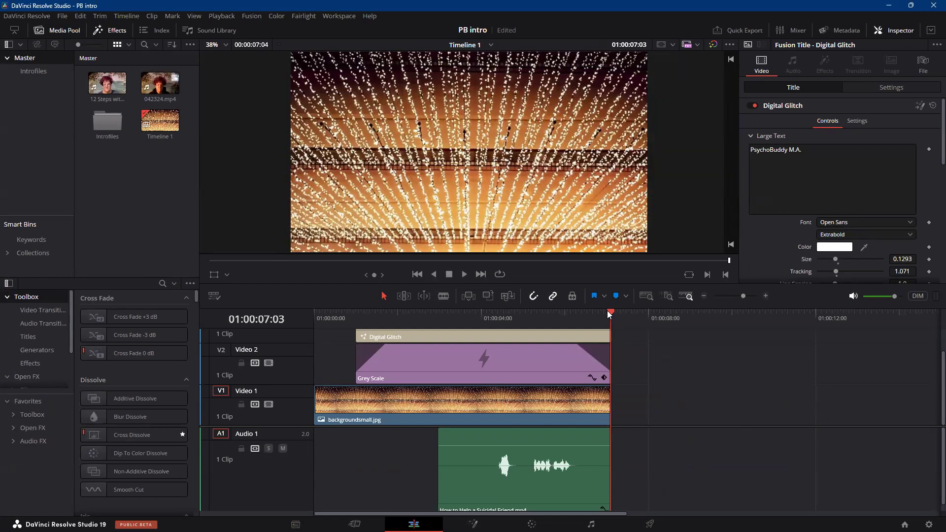
Move the playhead to 01:00:04:04 and clear the small text of the Digital Glitch title.
left_click_drag(611, 312, 486, 315)
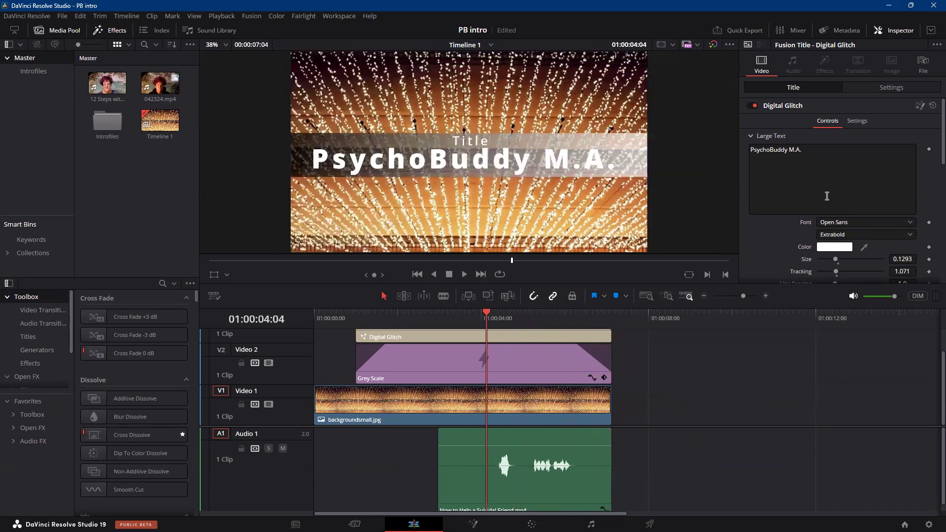
scroll(826, 196, "down", 5)
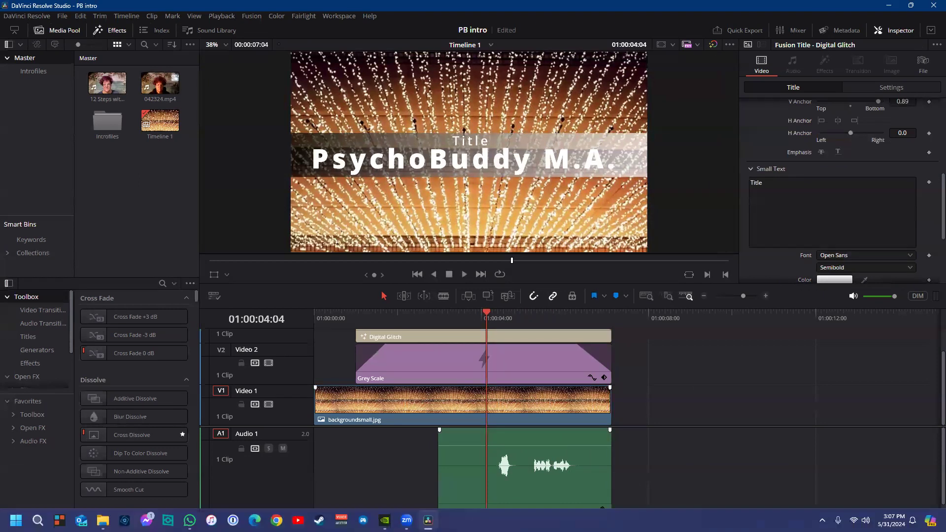
double_click(762, 184)
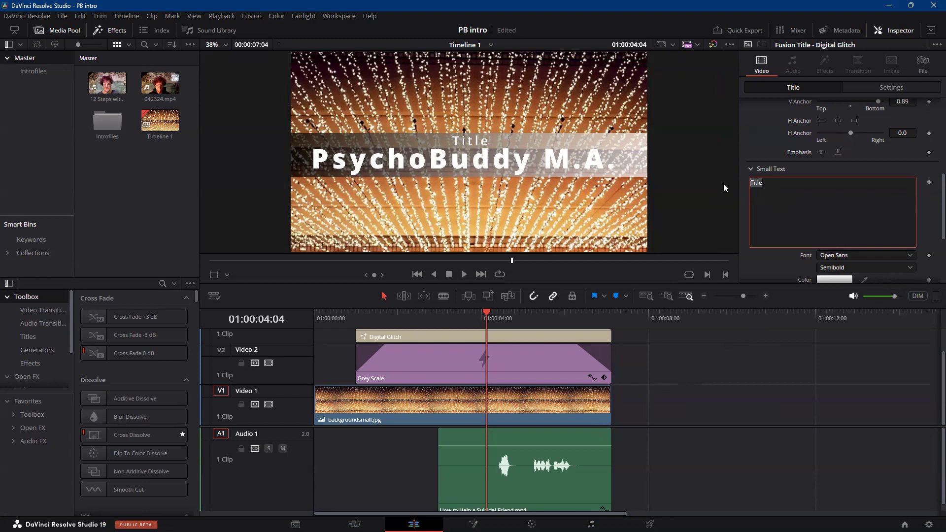
key("BackSpace")
type("Chroni")
key("BackSpace")
key("BackSpace")
key("BackSpace")
key("BackSpace")
key("BackSpace")
key("BackSpace")
Remove the 12 Steps video from the Master bin and save a copy of the project as PB Chronic Pain.
left_click(112, 87)
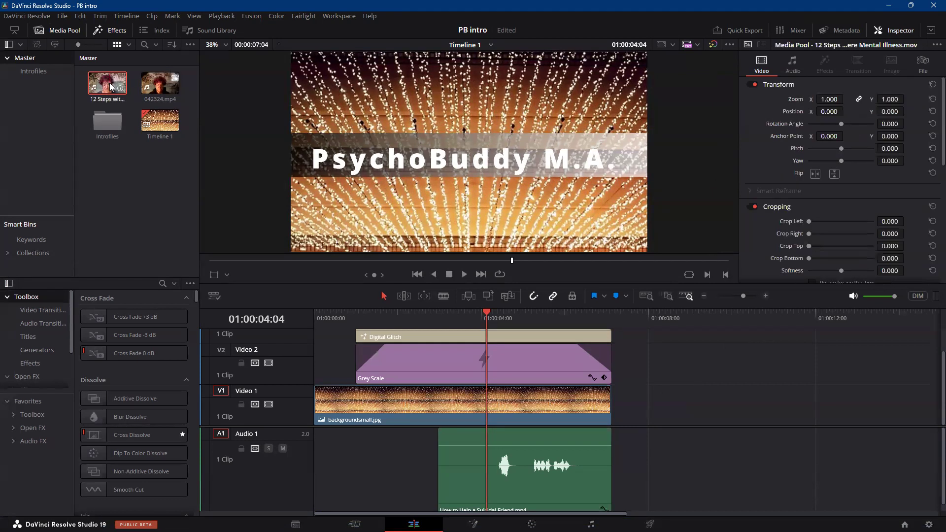
key("Delete")
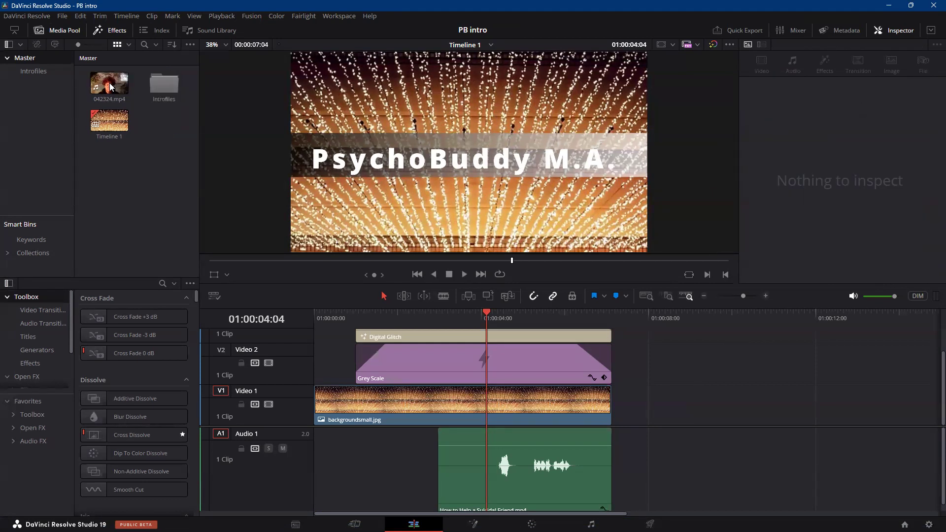
left_click(62, 17)
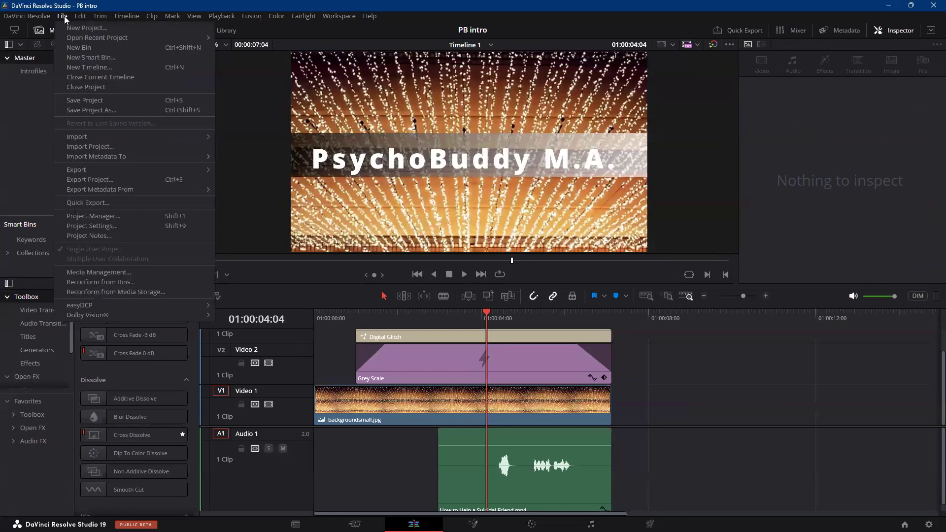
left_click(90, 110)
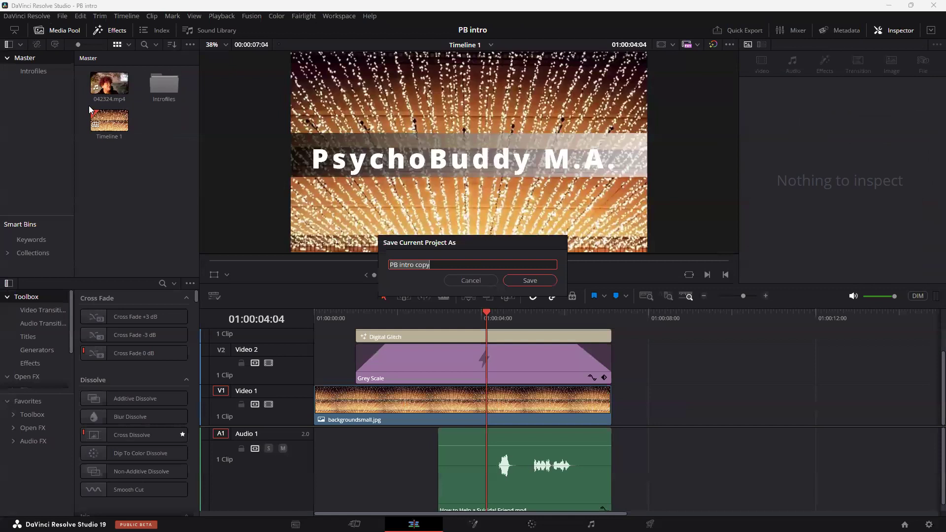
left_click_drag(401, 265, 472, 266)
type("i")
type("Ch")
type("ronic Pain")
left_click(512, 280)
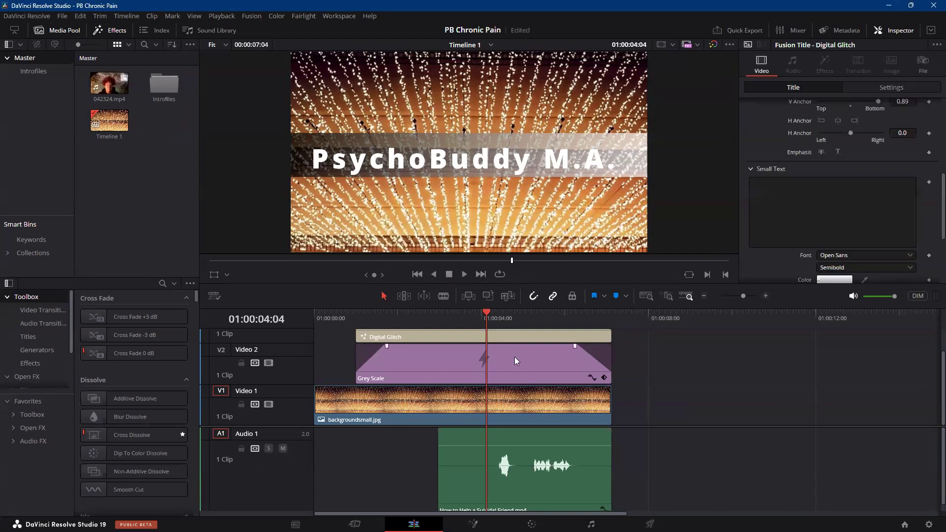
Set the small text of the Digital Glitch title on Video 3 to "Chronic Pain".
scroll(641, 388, "up", 2)
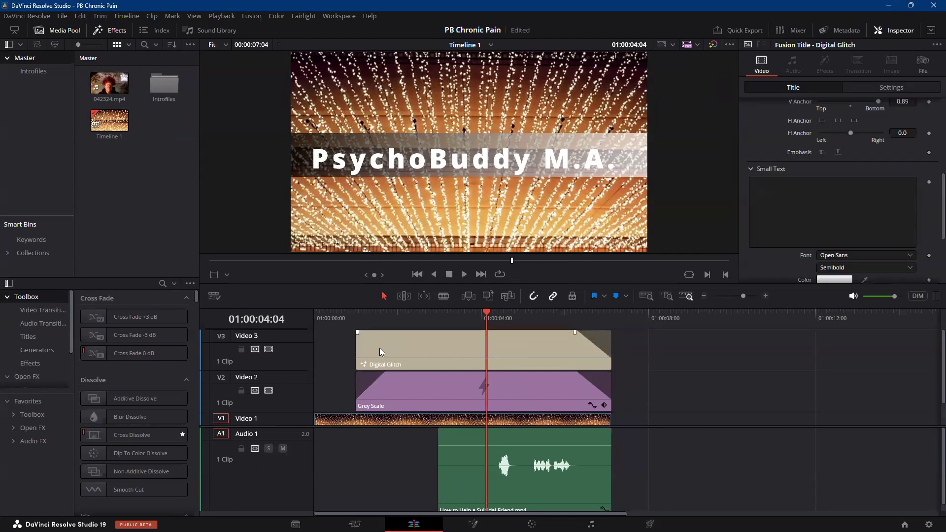
left_click(433, 343)
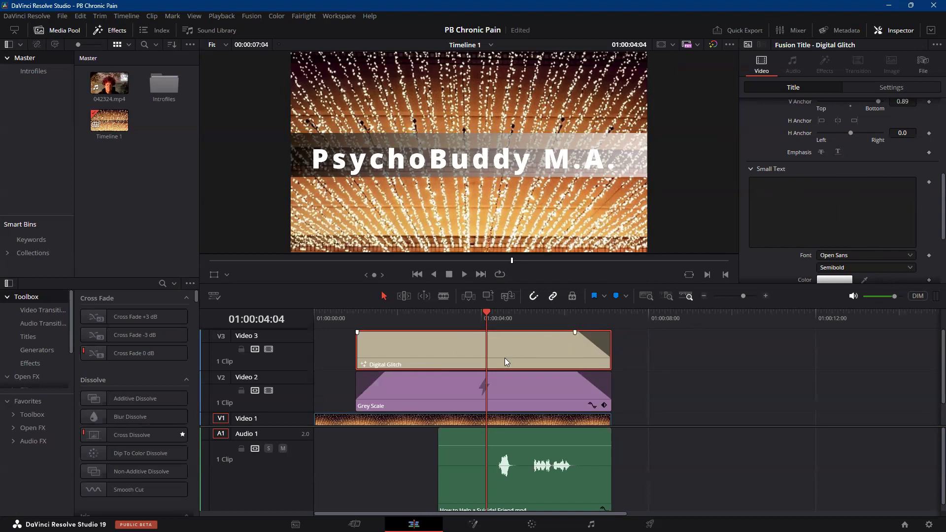
left_click(756, 186)
type("C")
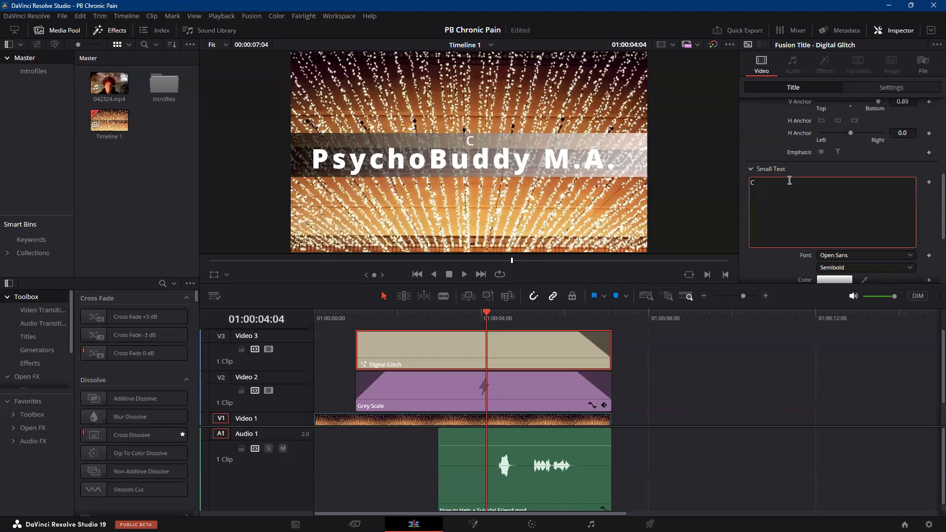
type("hronic Pain")
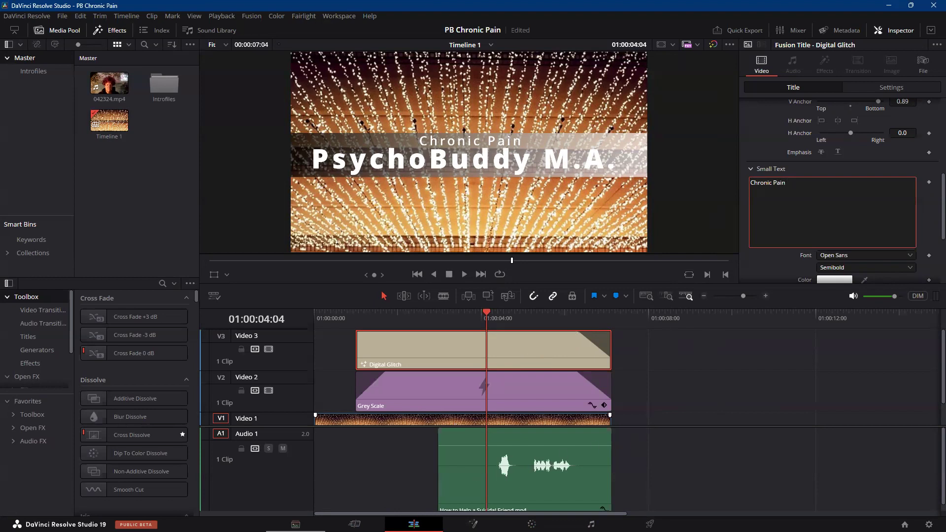
Import ChronicPain_still_229.mov from the favorite folder fin into the Master bin.
left_click(296, 524)
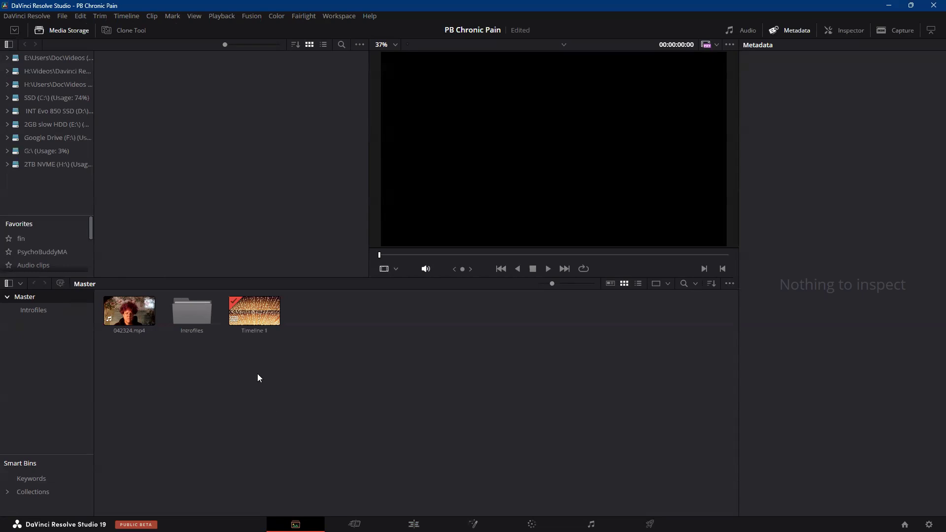
left_click(22, 240)
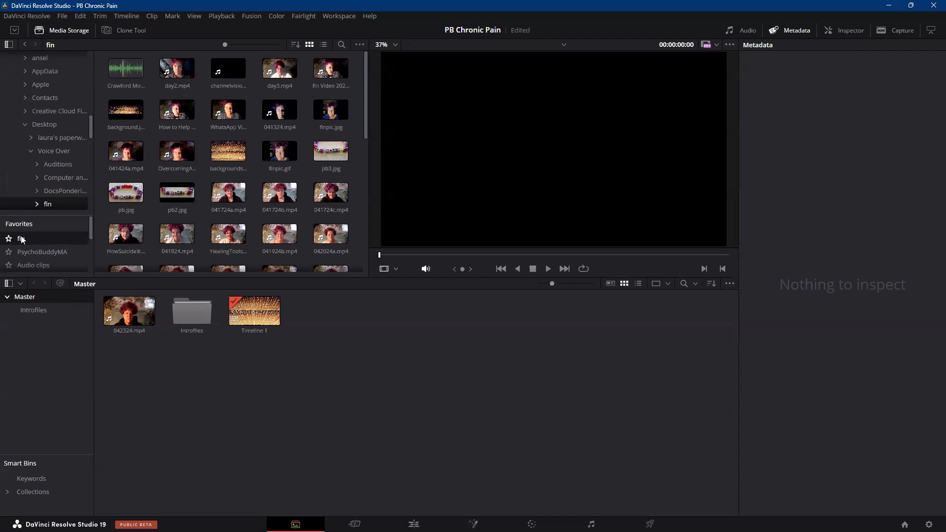
scroll(214, 204, "down", 8)
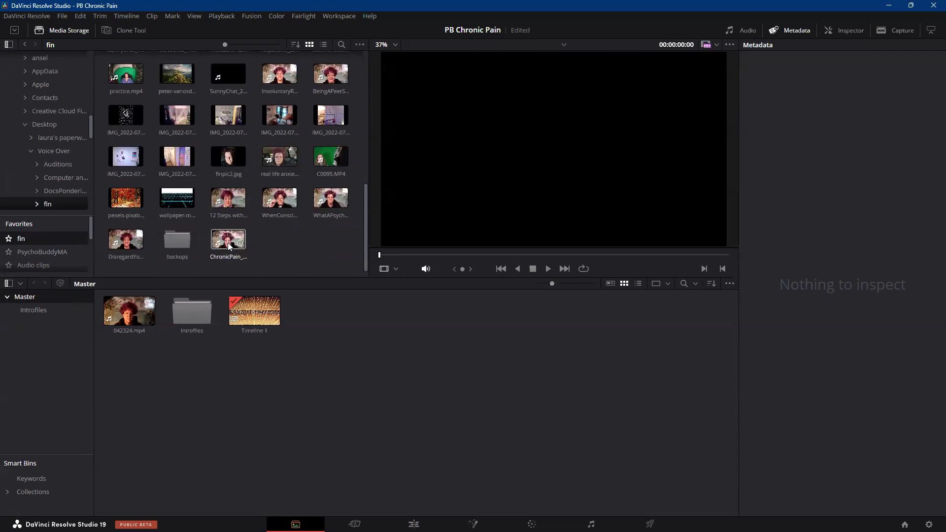
left_click_drag(228, 245, 376, 352)
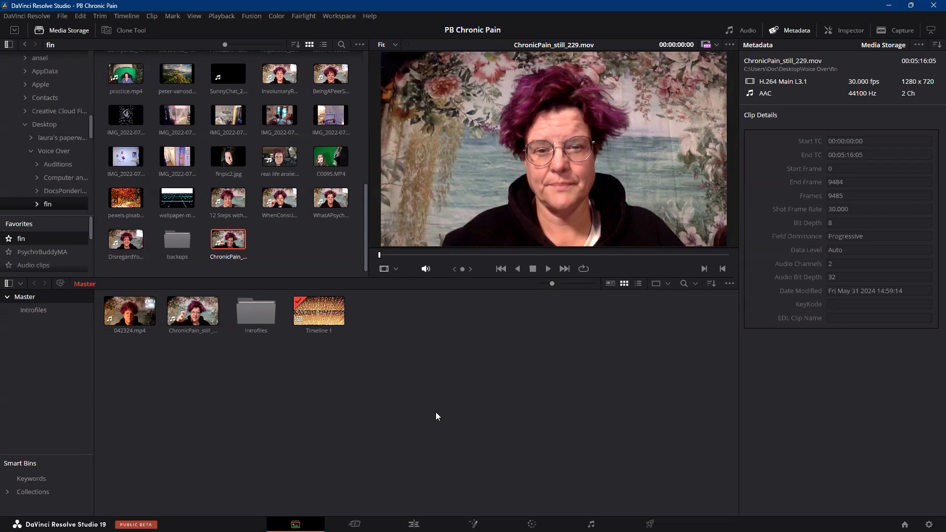
Place ChronicPain_still_229.mov on Video 1 and Audio 1 of the Edit page timeline, leaving a small gap after the intro.
left_click(354, 524)
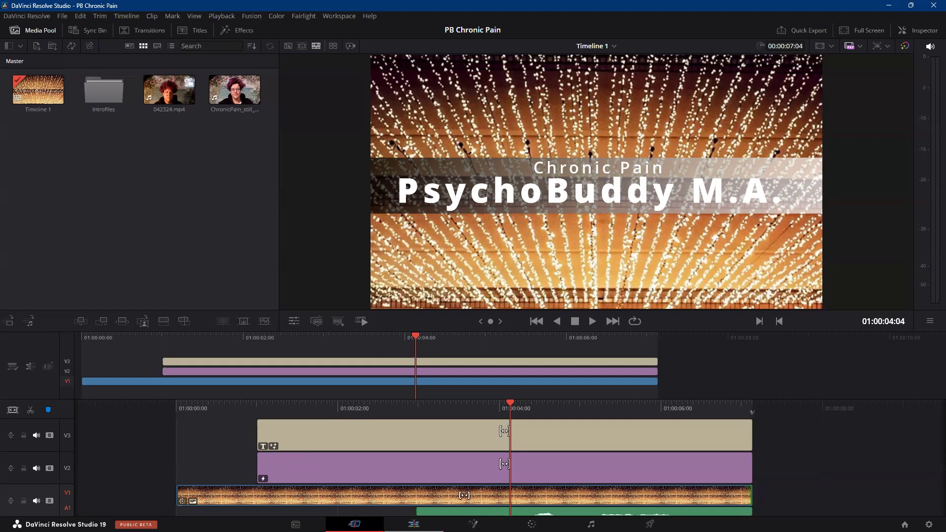
left_click(414, 524)
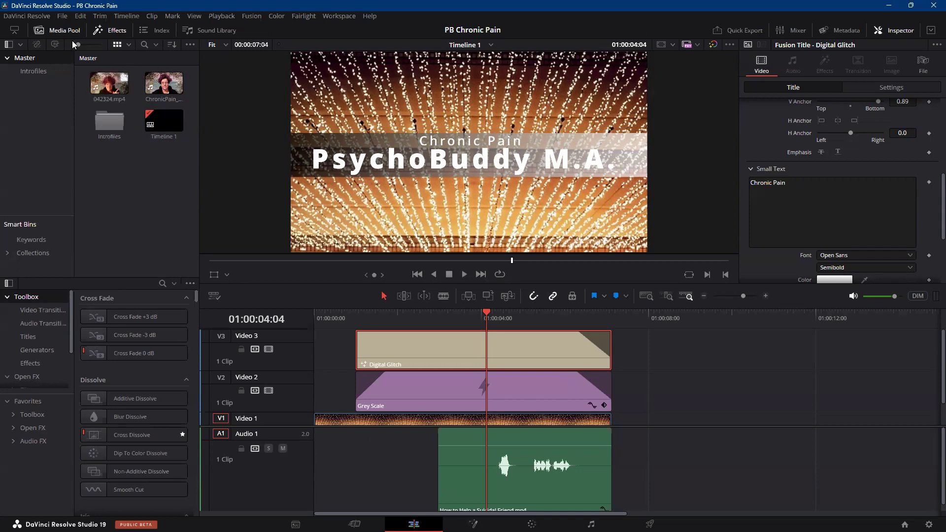
left_click(65, 30)
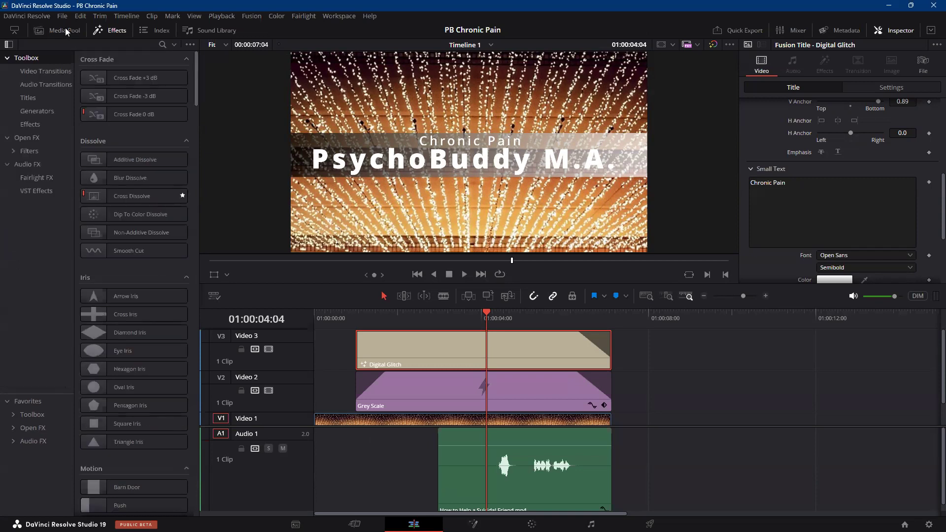
left_click(59, 30)
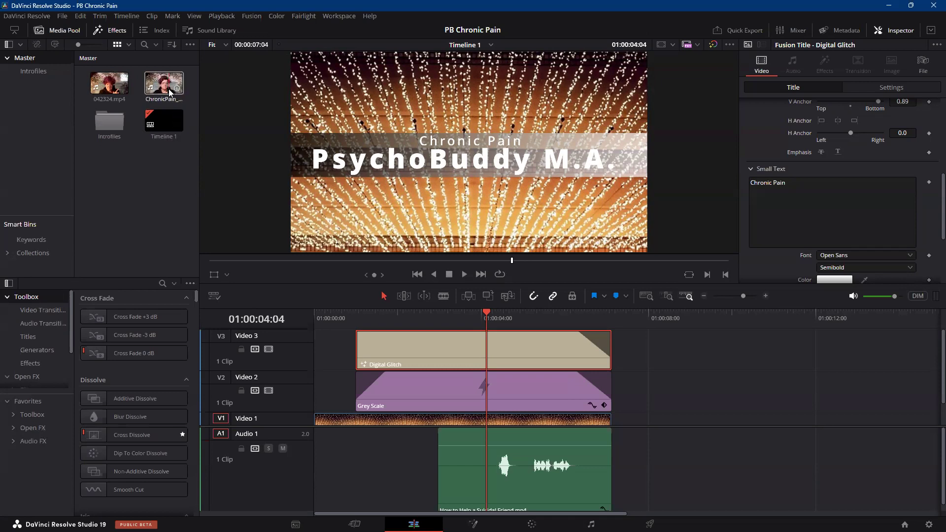
left_click_drag(166, 88, 628, 410)
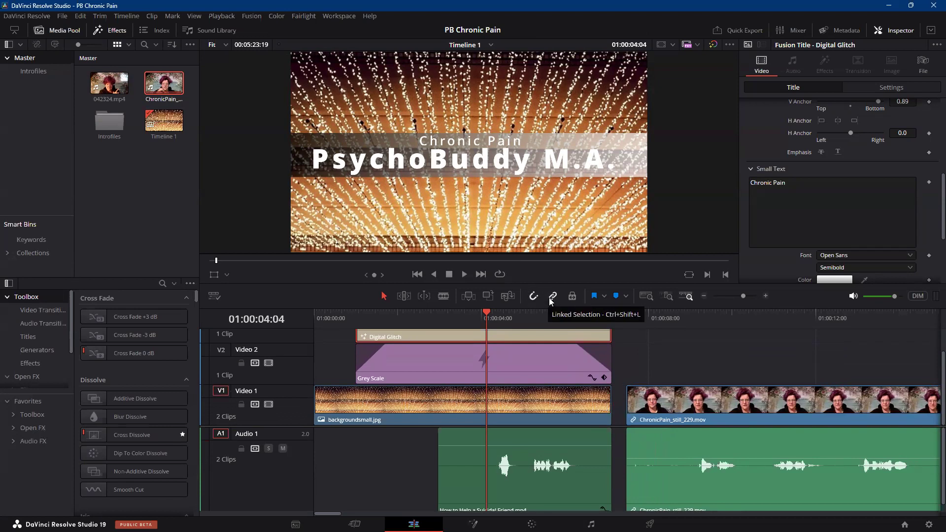
Select the ChronicPain_still_229.mov clip on the timeline to check its video and audio link, and clear the selection.
left_click(671, 352)
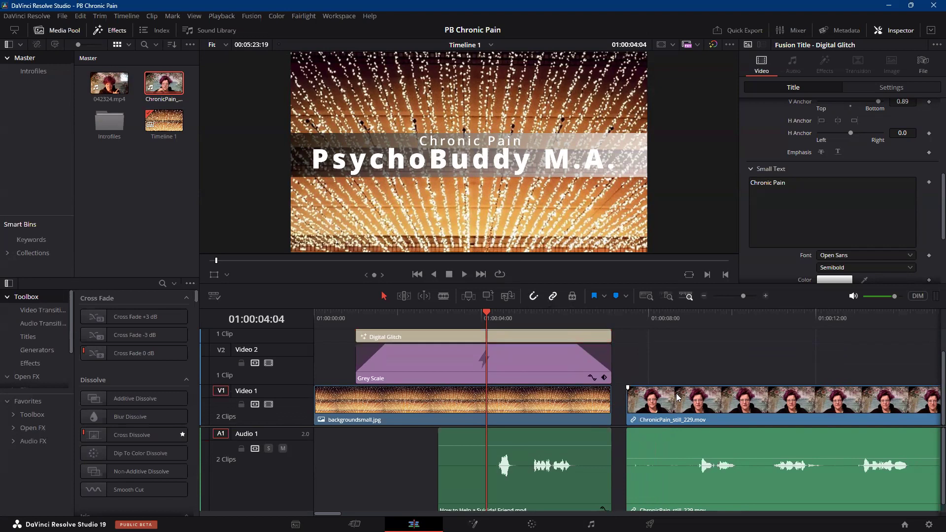
left_click(688, 404)
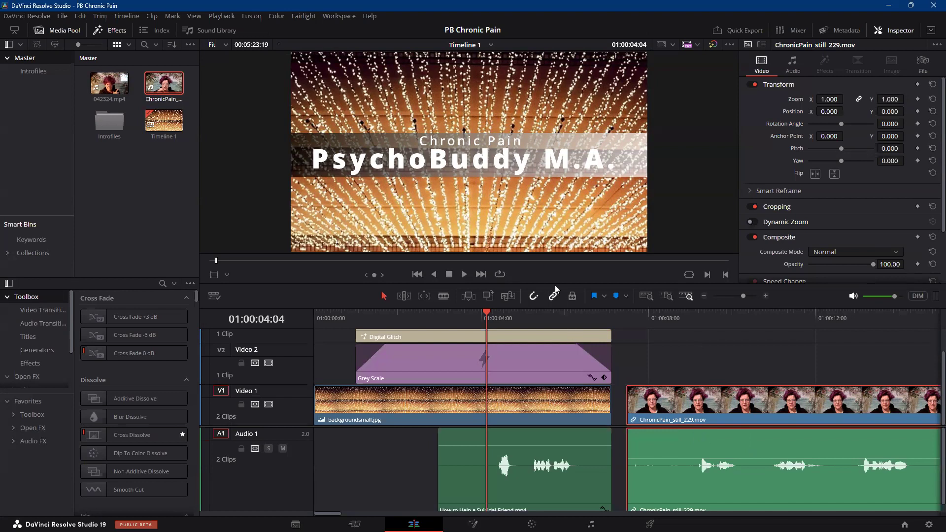
left_click(646, 355)
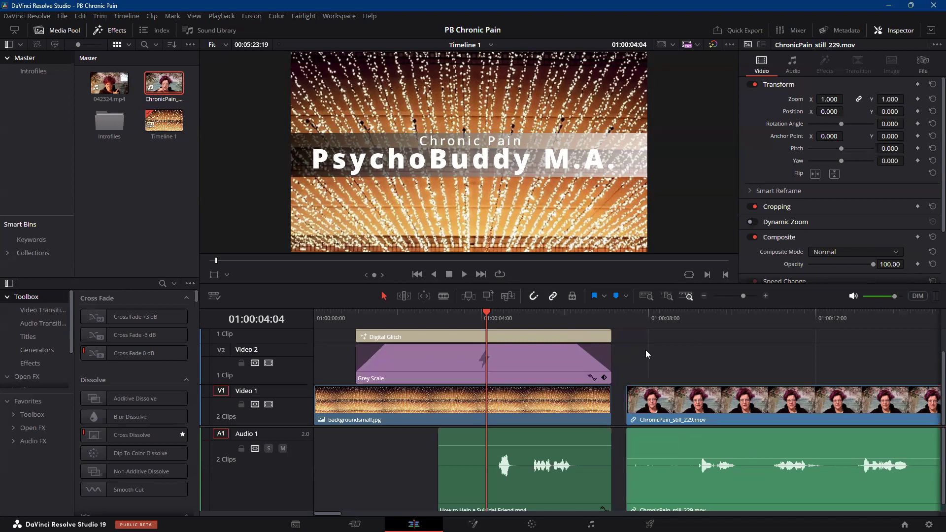
Select the audio and video parts of ChronicPain_still_229.mov individually and together with linked selection off, clearing the selection each time.
left_click(660, 420)
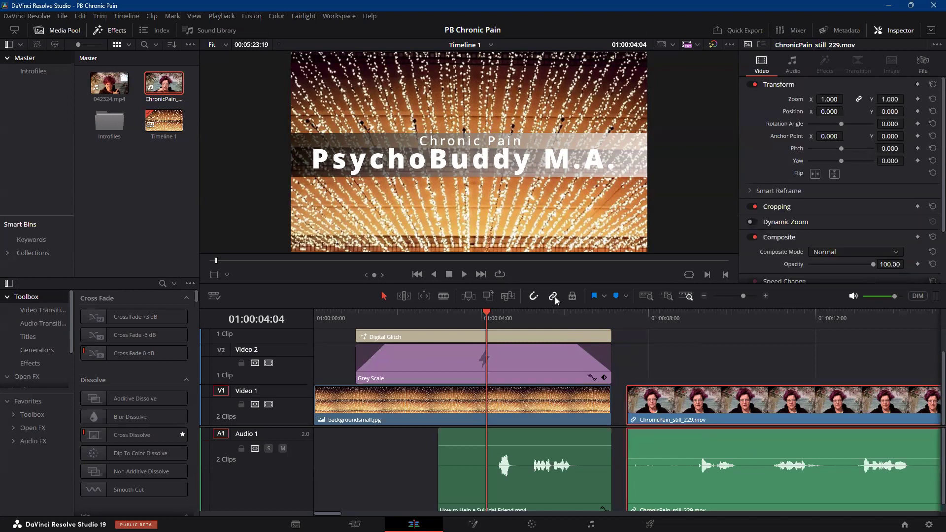
left_click(737, 360)
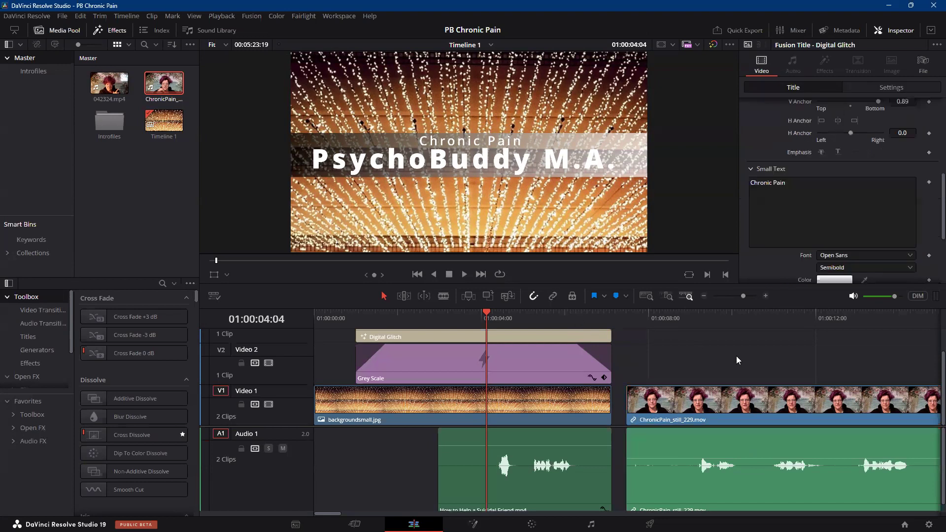
left_click(724, 401)
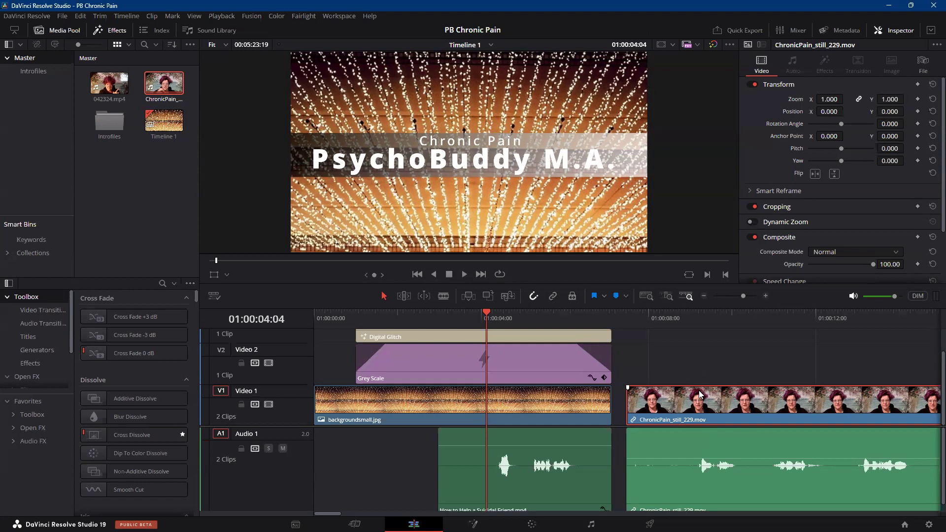
left_click(677, 367)
left_click_drag(675, 363, 691, 472)
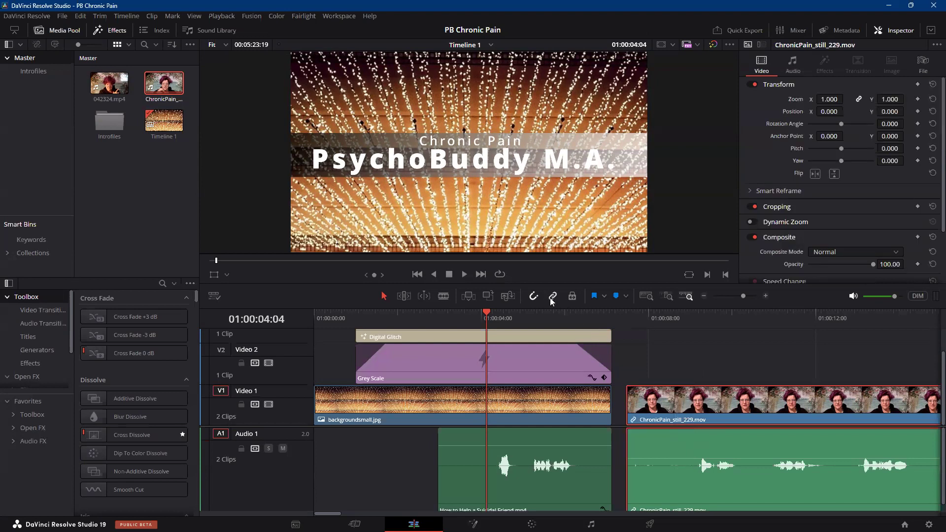
left_click(699, 354)
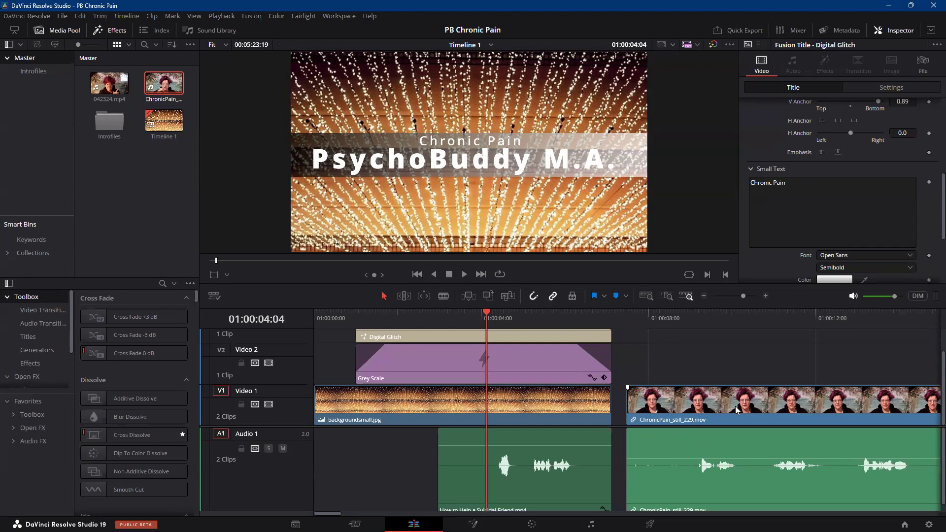
Move the linked ChronicPain_still_229.mov clip on Video 1 and Audio 1 flush against the end of the intro, using snapping.
left_click(757, 404)
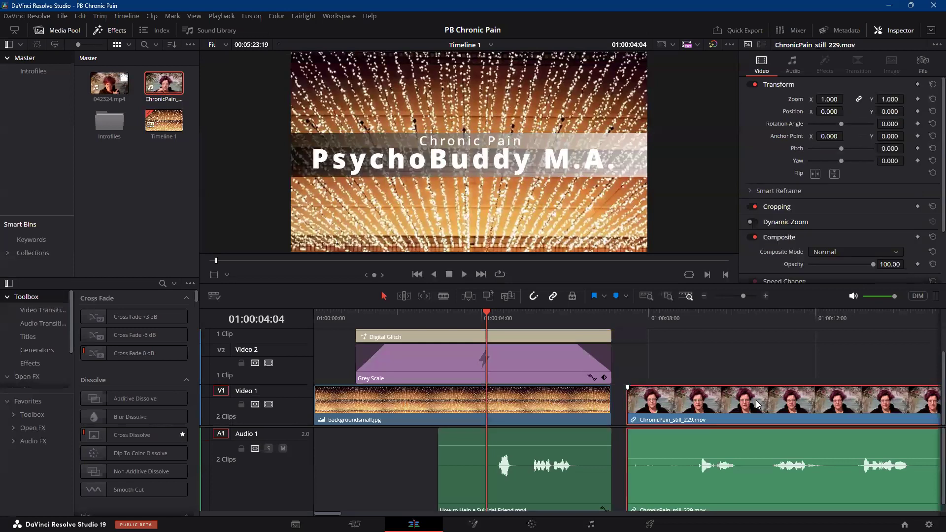
mouse_move(757, 404)
left_mouse_down()
mouse_move(769, 409)
mouse_move(741, 404)
left_mouse_up()
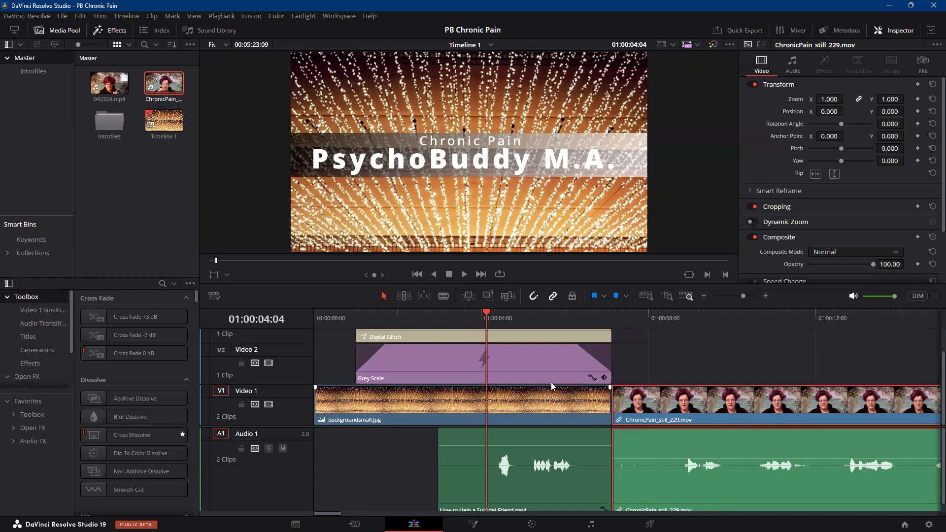
left_click(533, 296)
mouse_move(703, 407)
left_mouse_down()
mouse_move(719, 409)
mouse_move(611, 411)
mouse_move(734, 412)
mouse_move(597, 398)
mouse_move(707, 404)
left_mouse_up()
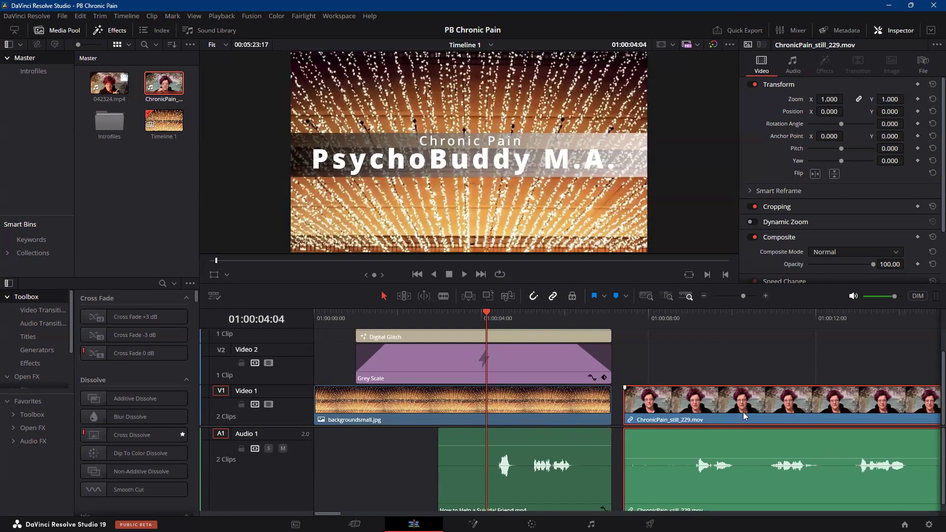
left_click_drag(746, 411, 742, 412)
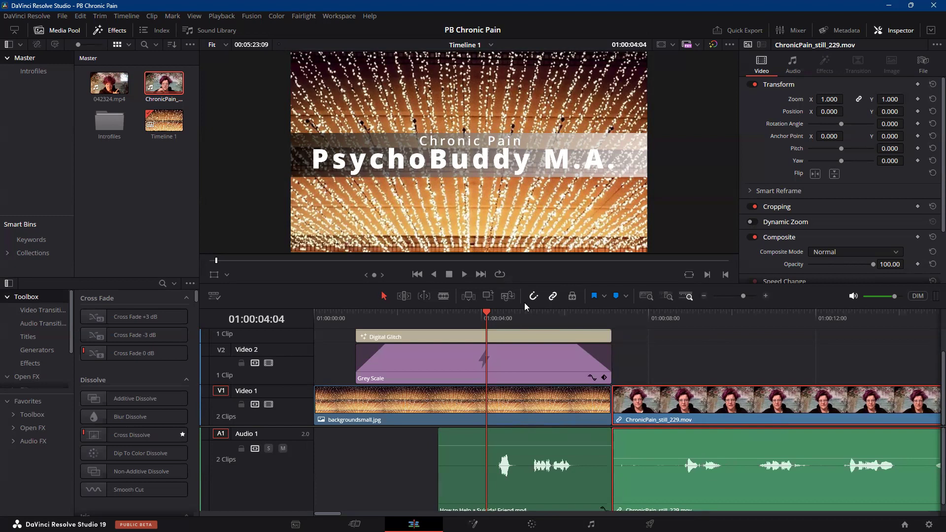
Scrub and play the opening of ChronicPain_still_229.mov from the end of the intro to check how it starts.
left_click(611, 312)
left_click_drag(612, 312, 666, 297)
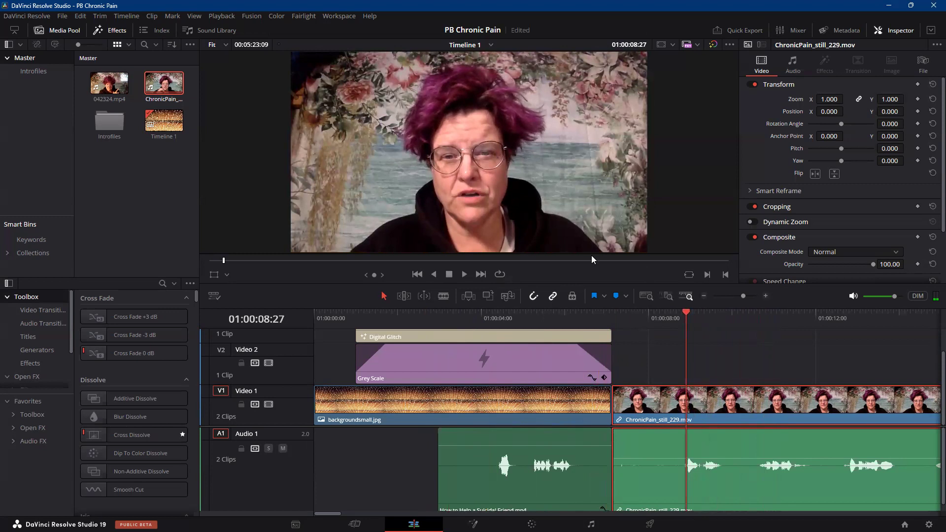
left_click_drag(685, 311, 636, 316)
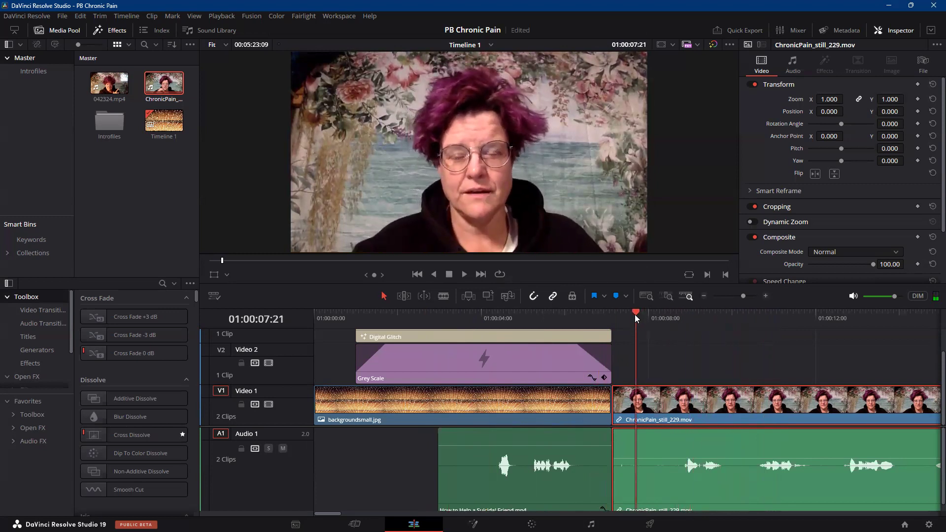
left_click_drag(635, 312, 610, 313)
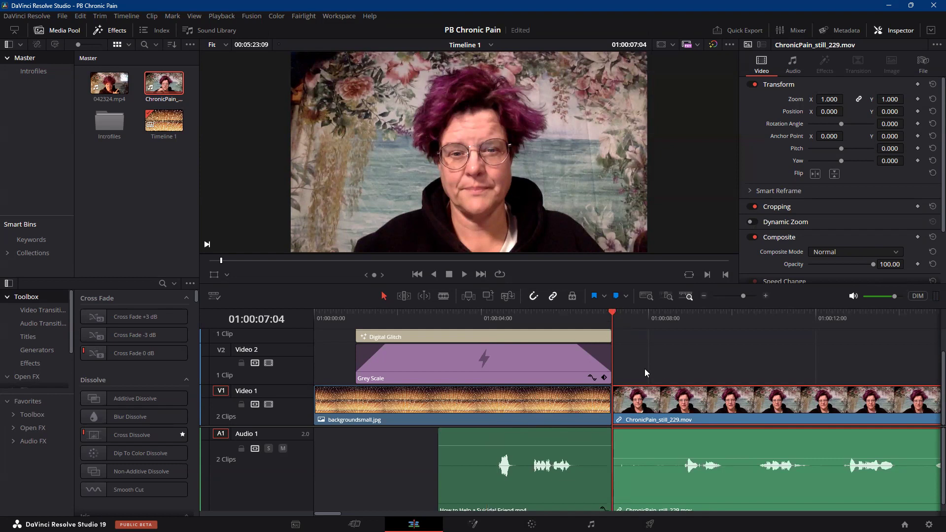
left_click(463, 274)
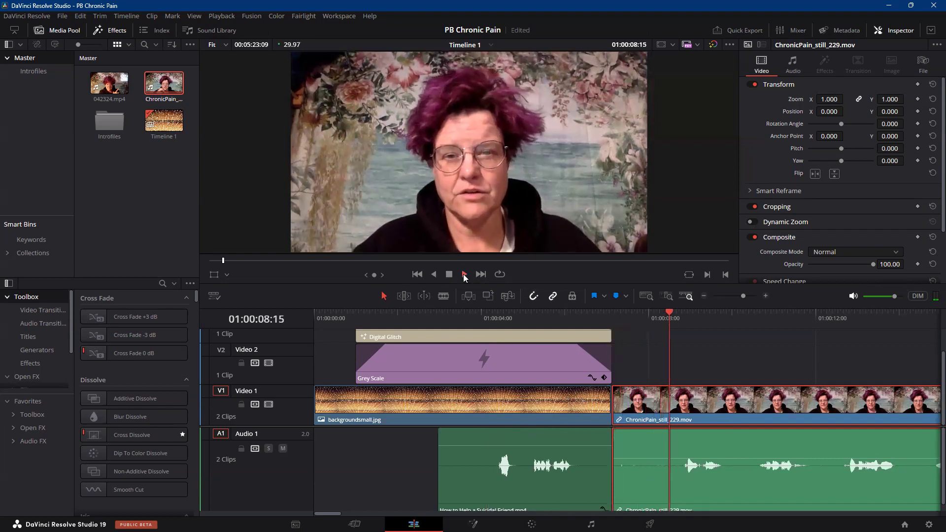
left_click(449, 274)
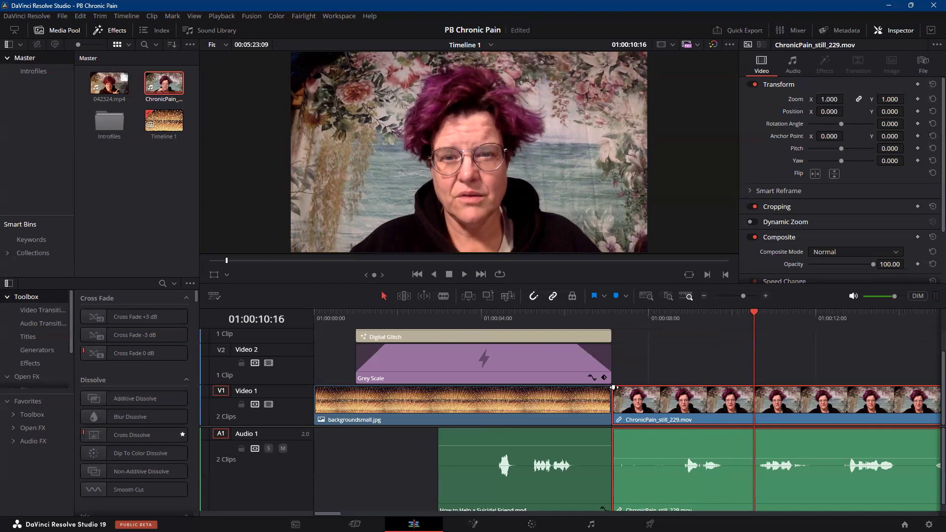
Add a video fade-in at the start of ChronicPain_still_229.mov on Video 1 and play it from 01:00:07:04.
left_click(613, 388)
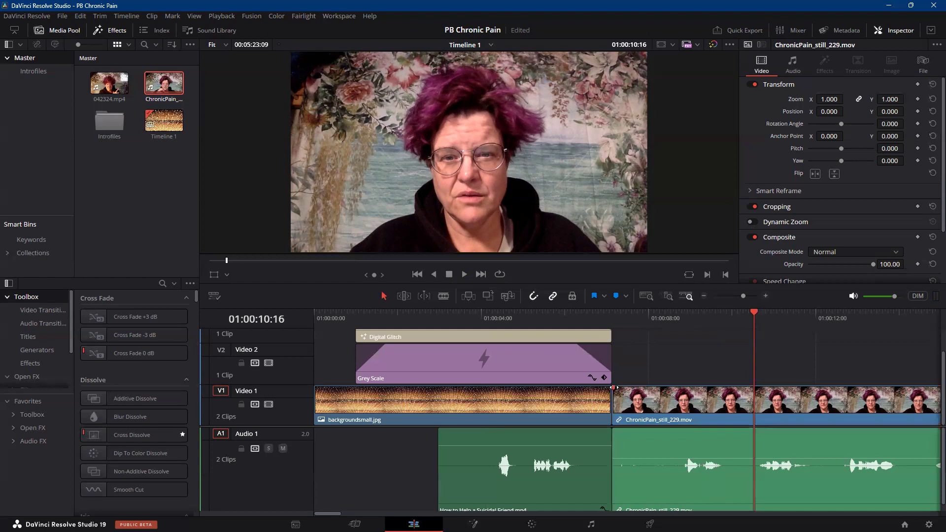
left_click_drag(613, 388, 681, 389)
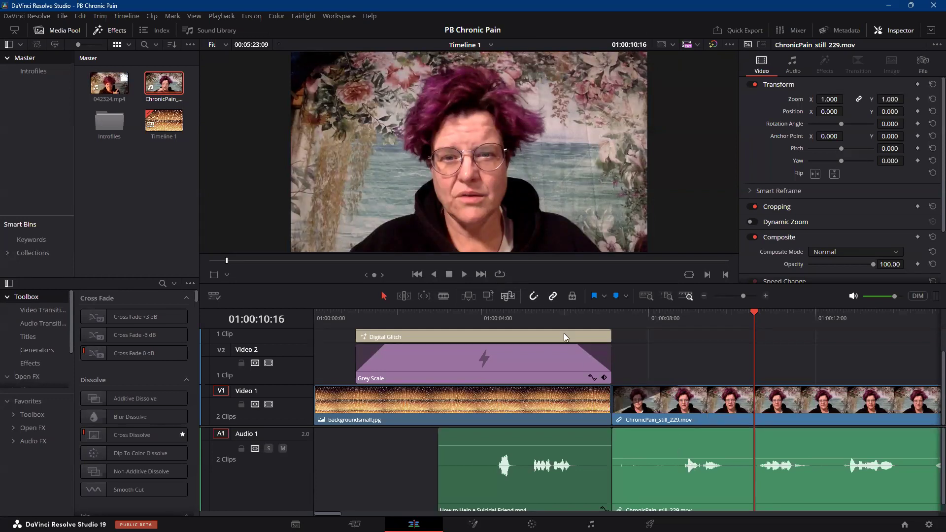
left_click(613, 315)
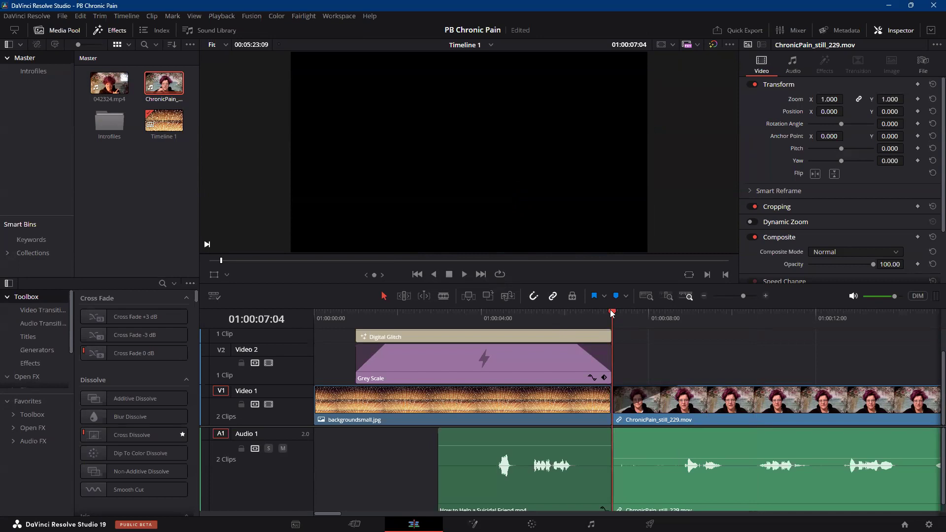
left_click(463, 274)
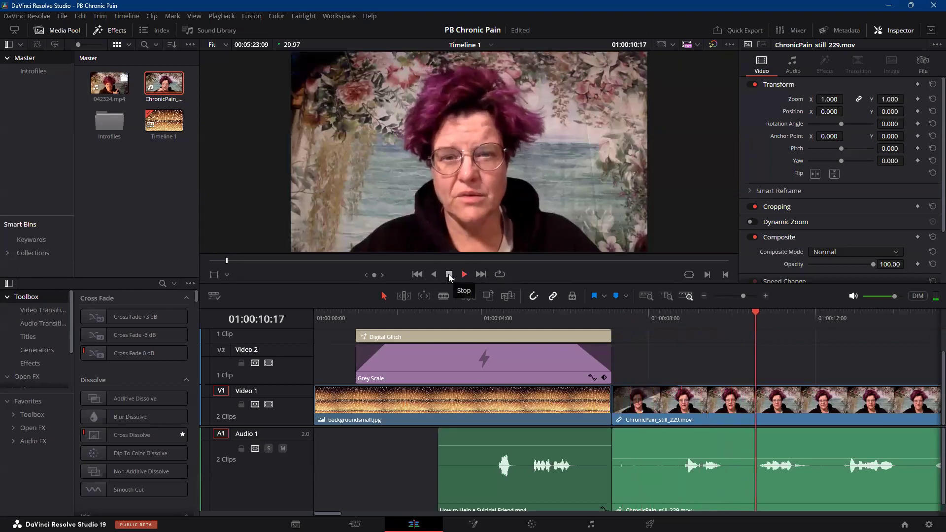
left_click(448, 274)
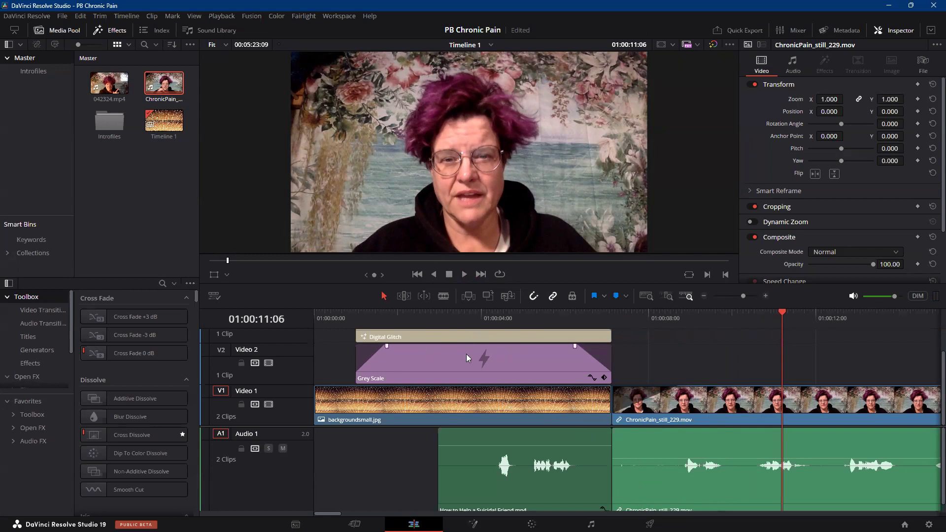
Switch to the Fairlight page and enlarge the Audio 1 track so its waveforms can be read.
left_click(453, 337)
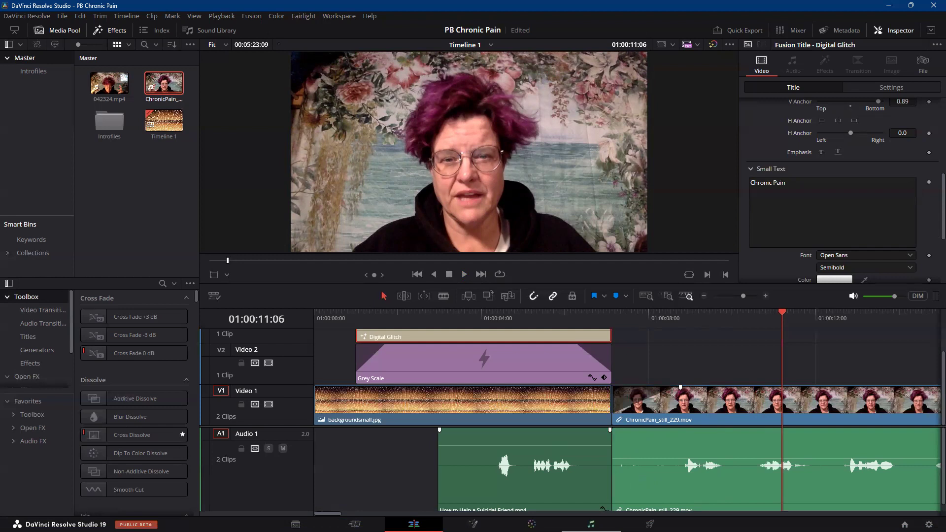
left_click(591, 524)
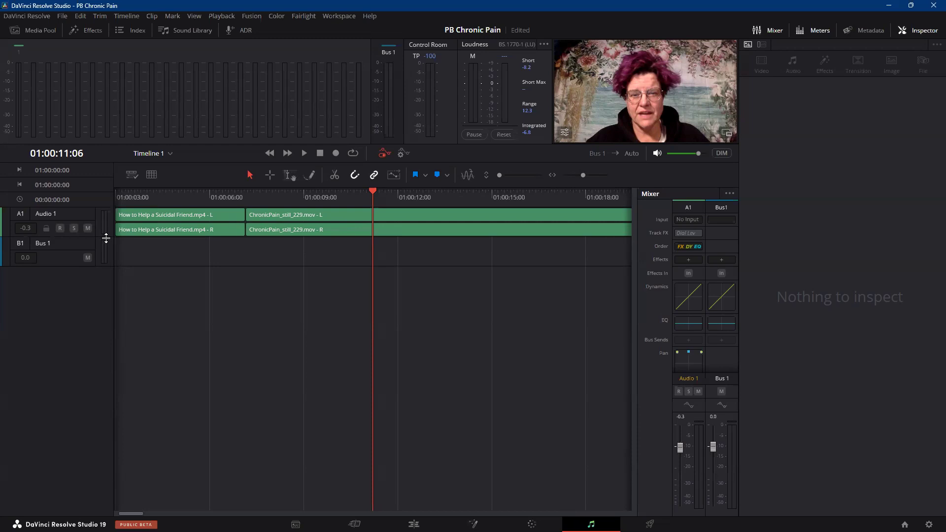
left_click_drag(106, 238, 95, 338)
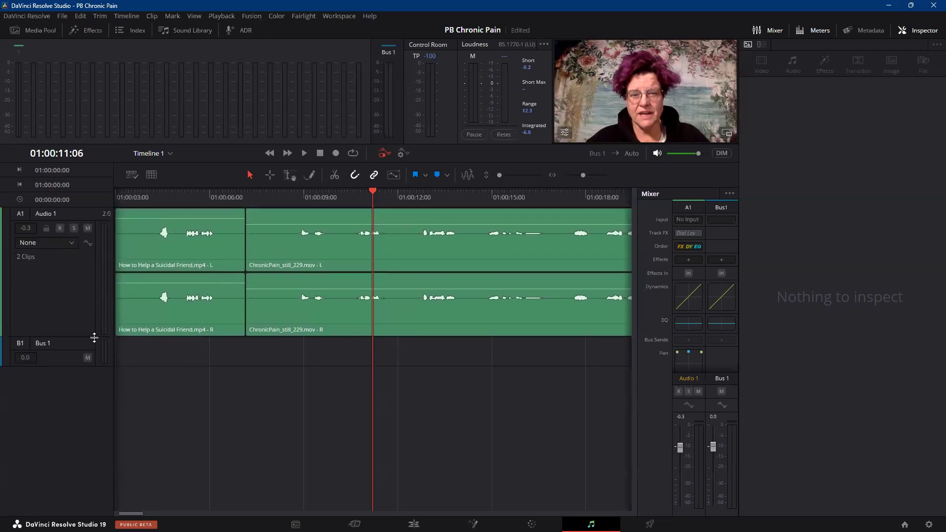
Raise the ChronicPain_still_229.mov clip volume on Audio 1 to about 3.3 dB and play it to check the meters.
left_click(289, 223)
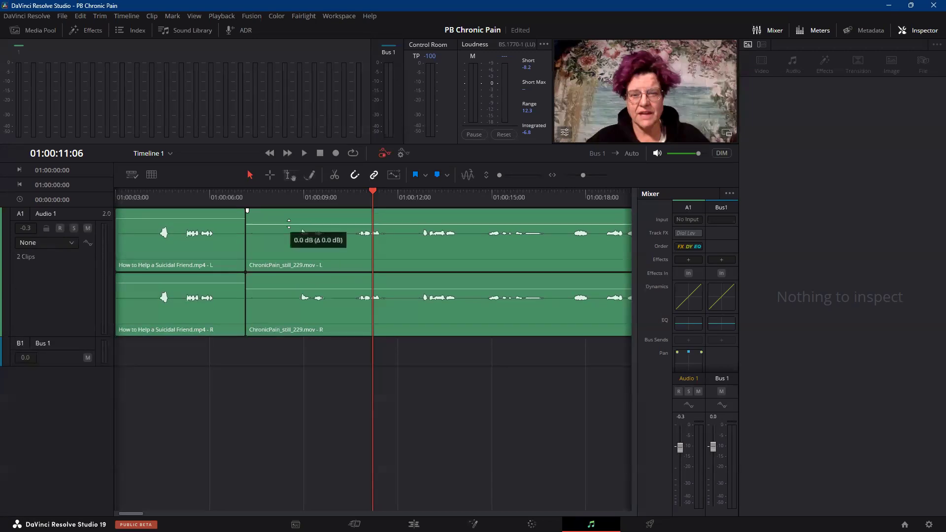
left_click_drag(287, 223, 292, 223)
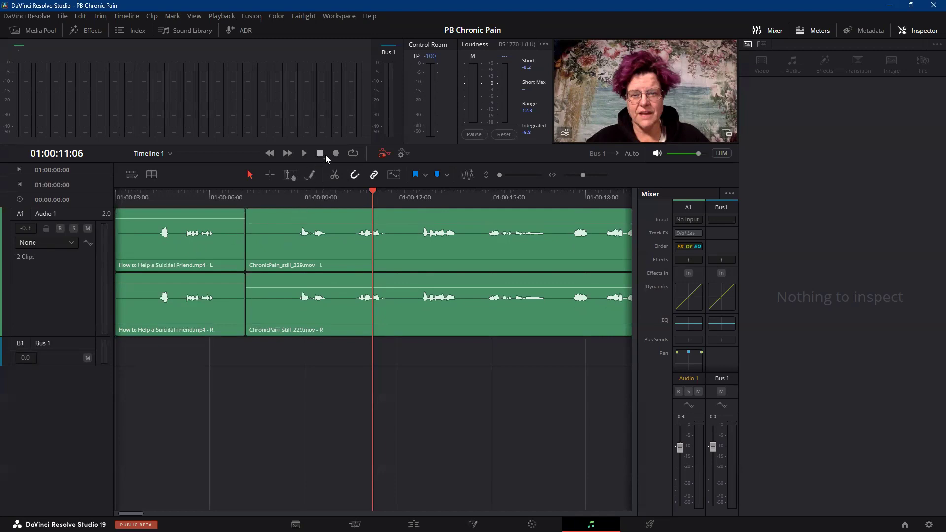
left_click(304, 154)
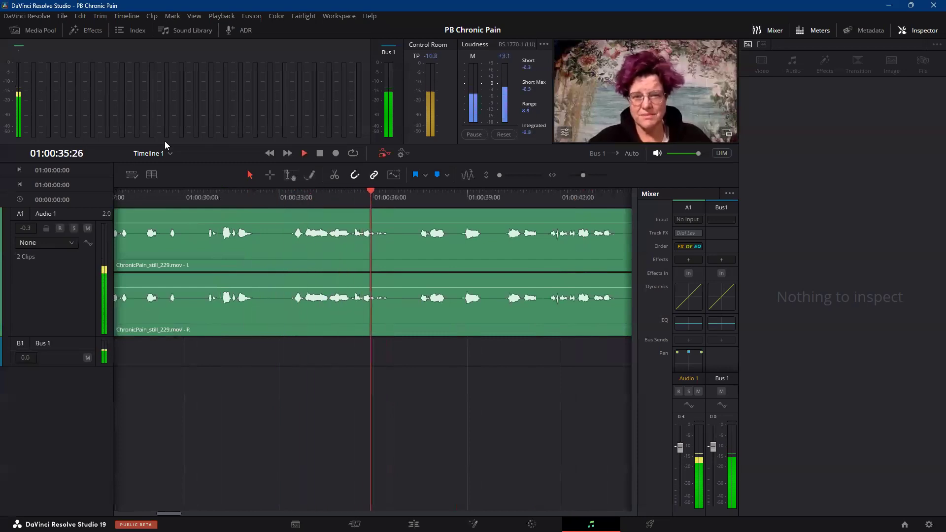
left_click(319, 154)
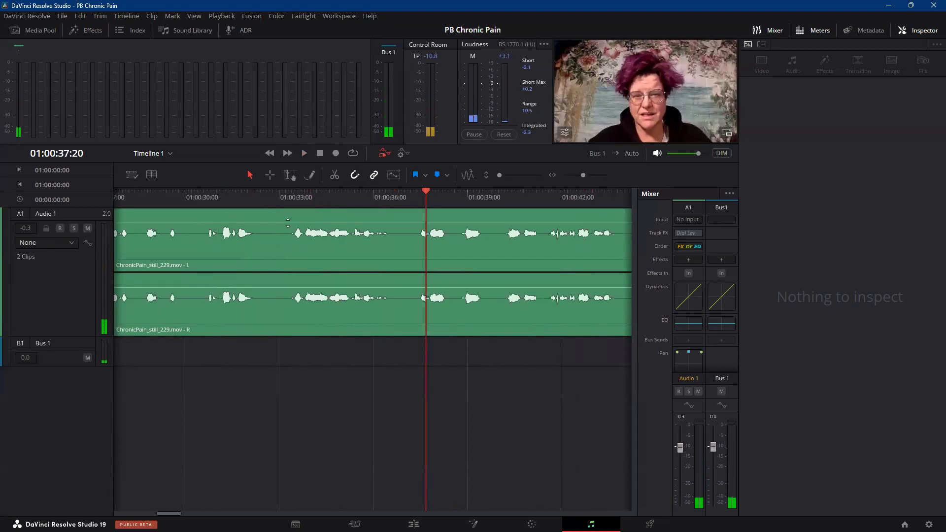
Raise the ChronicPain_still_229.mov clip volume slightly above 3.3 dB and check the level during playback.
left_click_drag(288, 223, 287, 223)
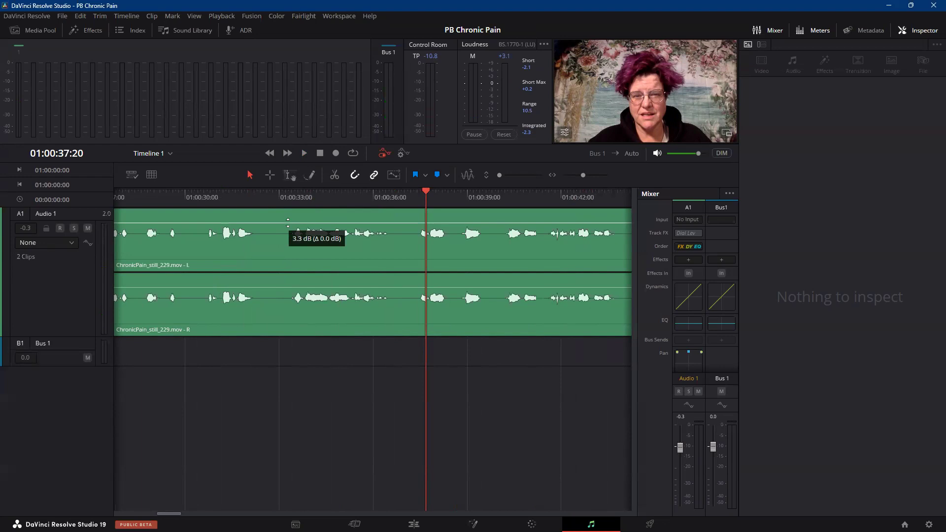
left_click_drag(288, 223, 290, 222)
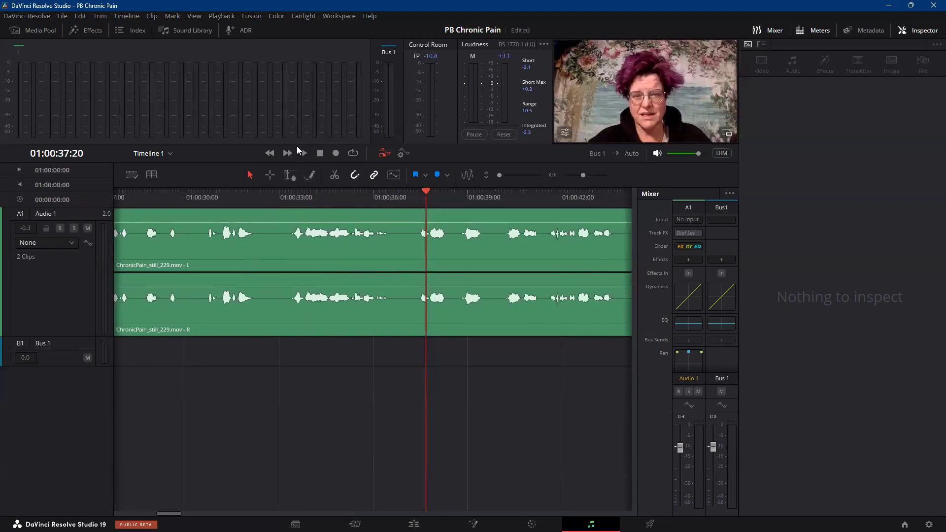
left_click(304, 154)
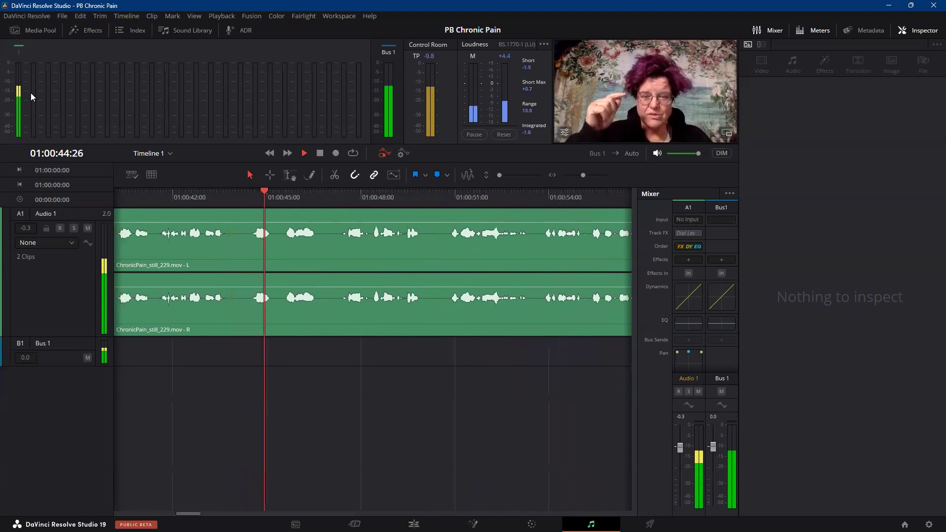
left_click(320, 153)
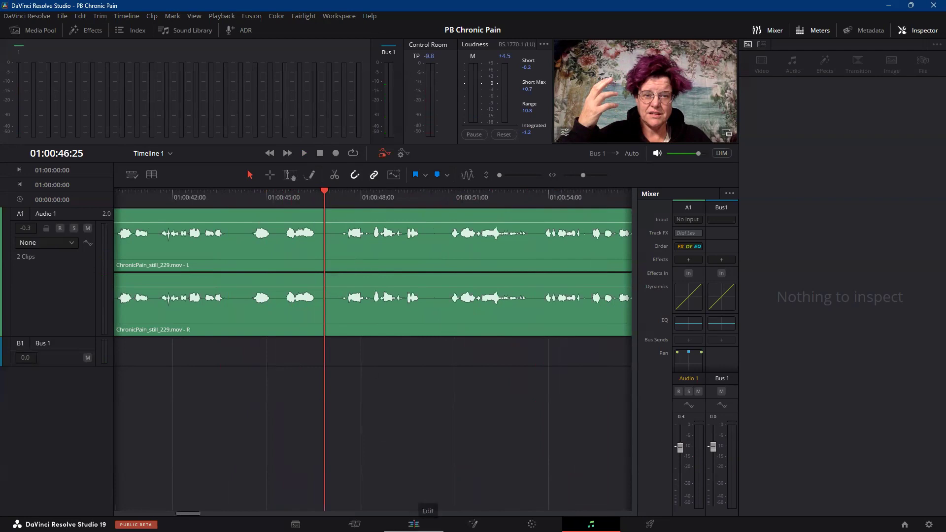
Check the ChronicPain_still_229.mov audio waveform on the Edit page with the clip selected, and return to the Fairlight page.
left_click(414, 524)
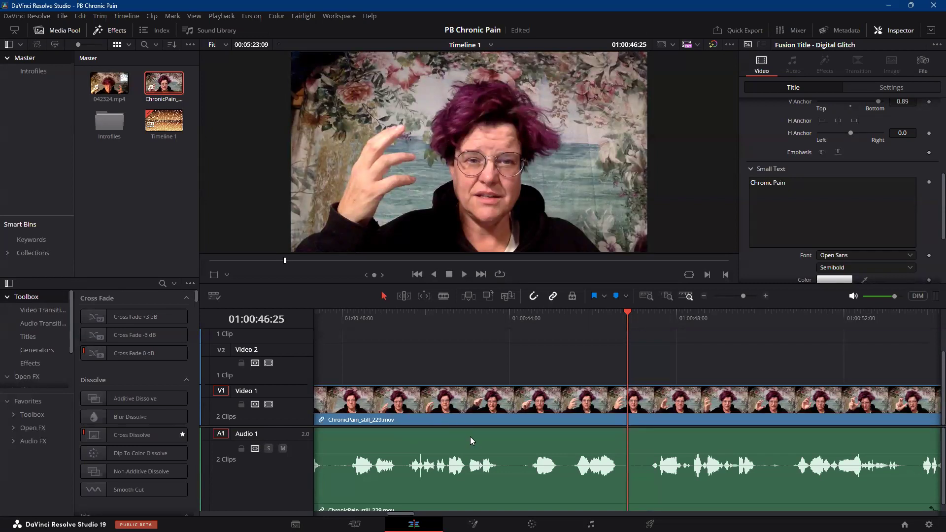
left_click(338, 441)
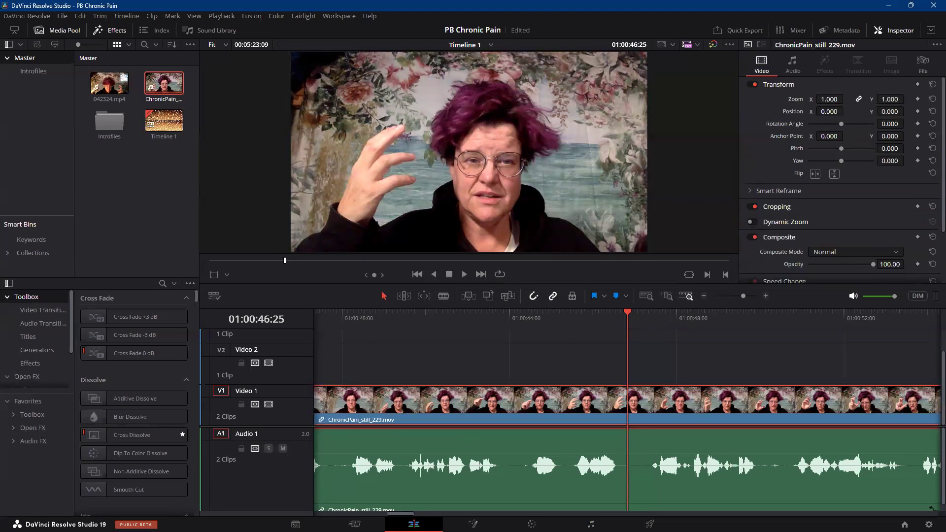
left_click(591, 524)
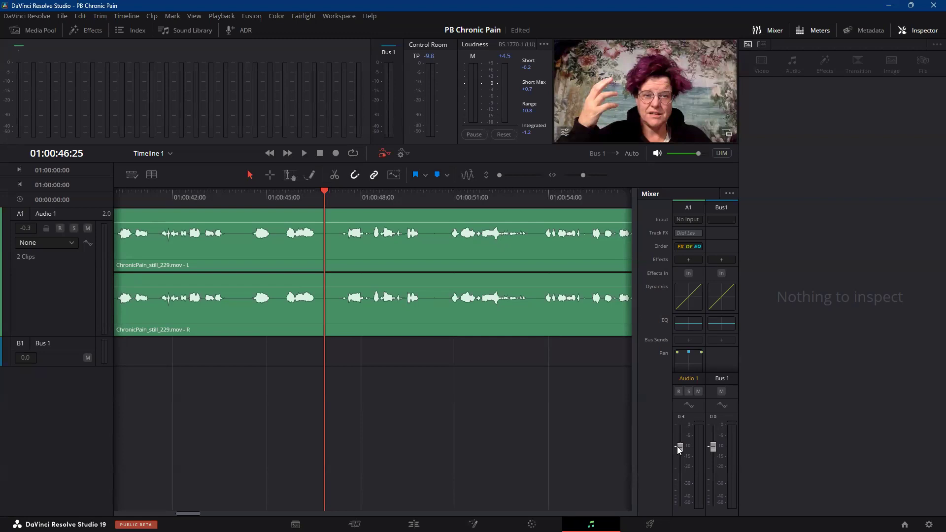
Set the Audio 1 track fader in the mixer to 0.0 dB and play the timeline to check the level.
mouse_move(679, 448)
left_mouse_down()
mouse_move(679, 439)
mouse_move(683, 466)
mouse_move(682, 447)
left_mouse_up()
left_click(305, 154)
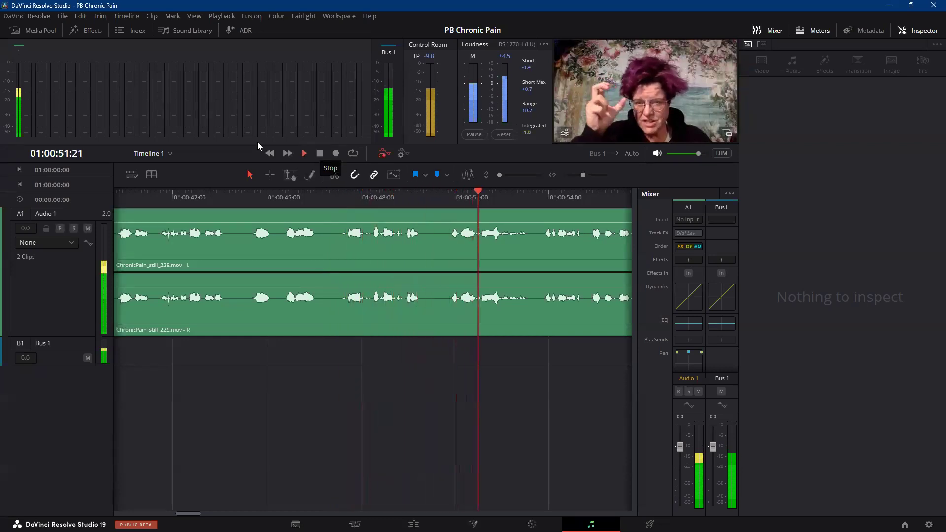
left_click(320, 153)
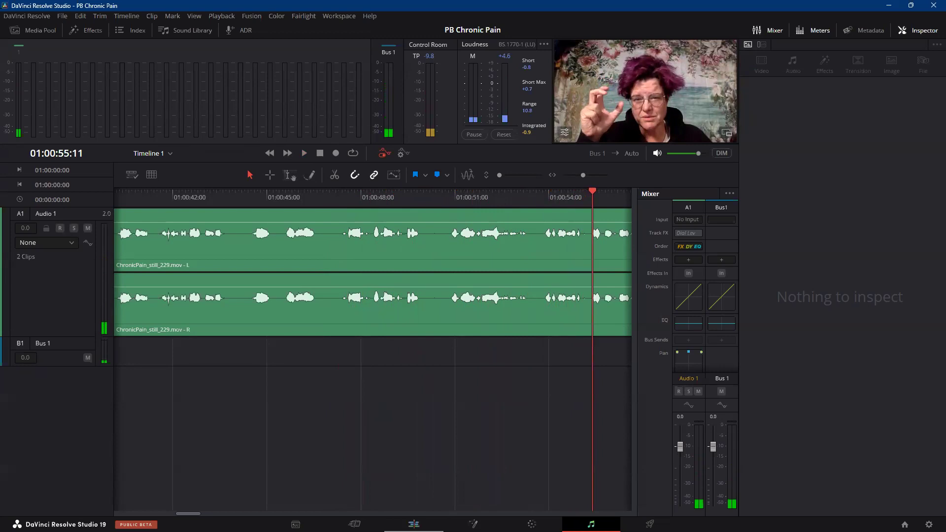
Return to the Edit page and examine the full ChronicPain_still_229.mov waveform on Audio 1.
left_click(413, 523)
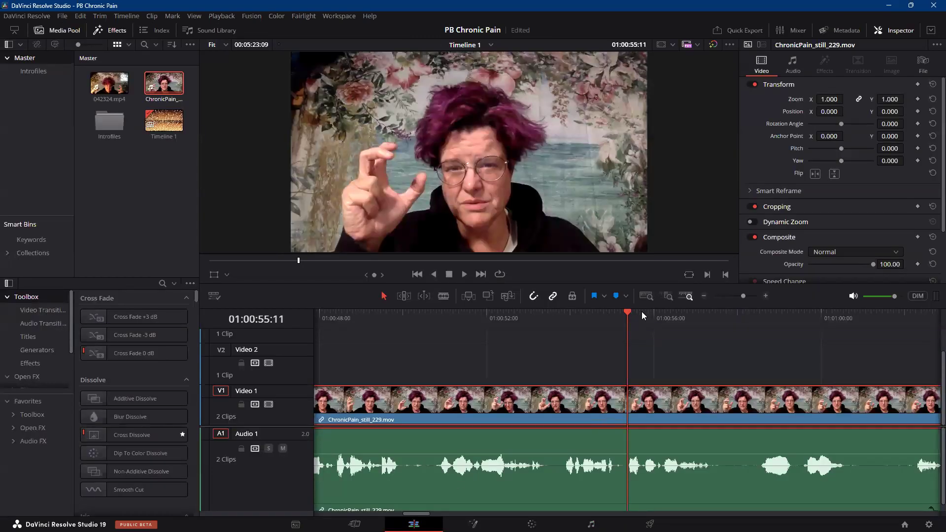
left_click_drag(626, 314, 705, 313)
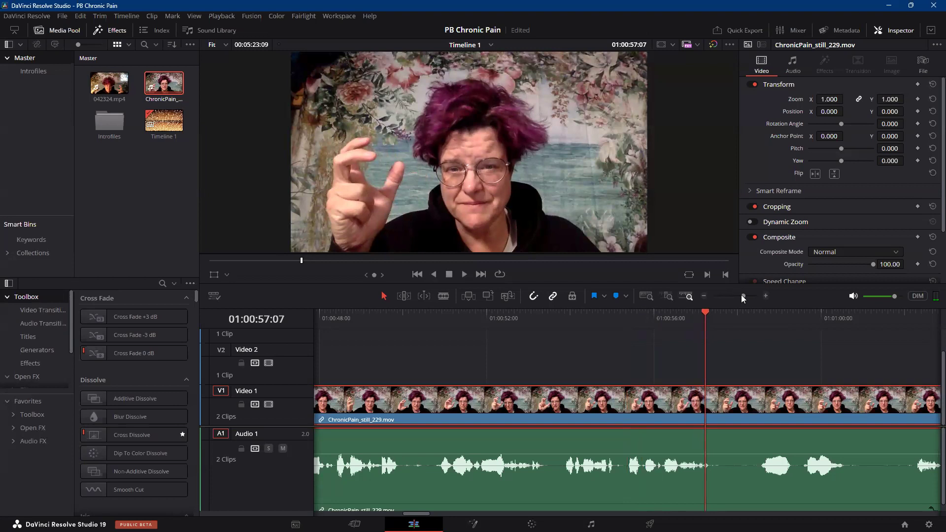
left_click(704, 296)
left_click(704, 296)
left_click(705, 295)
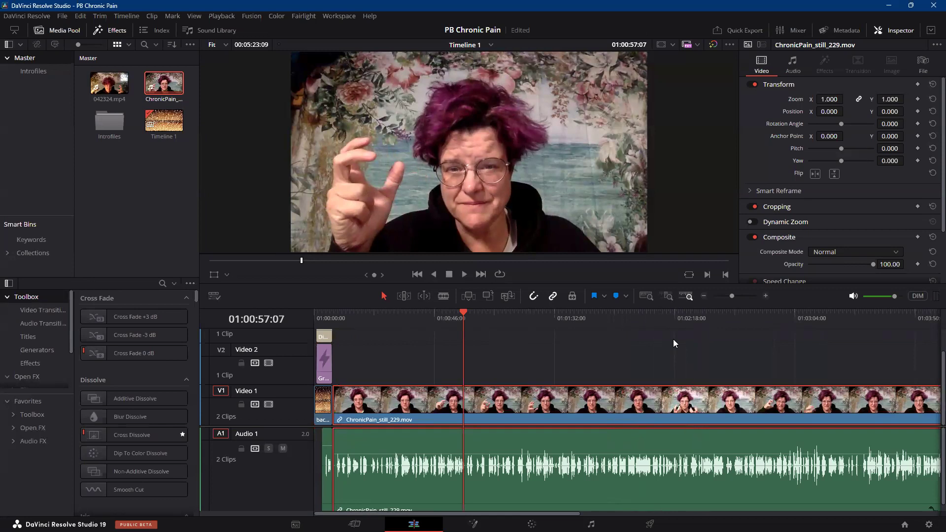
left_click(705, 296)
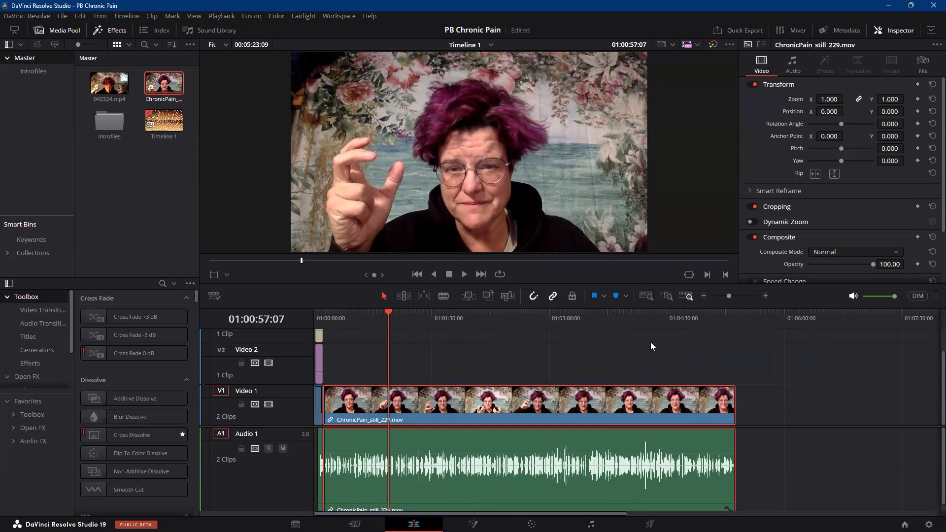
Play ChronicPain_still_229.mov from about 01:00:56 to 01:00:58:07 to check the low-level passage in its waveform.
left_click(765, 296)
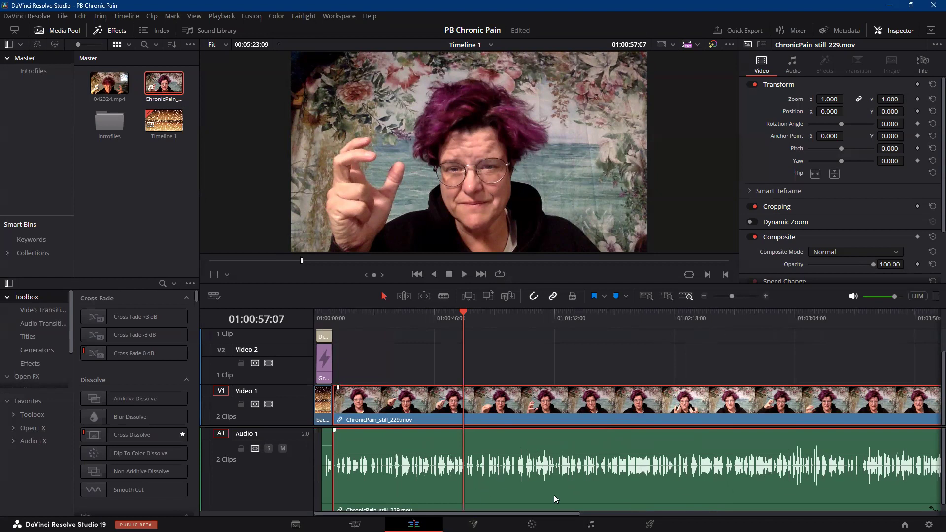
left_click(766, 295)
left_click(766, 296)
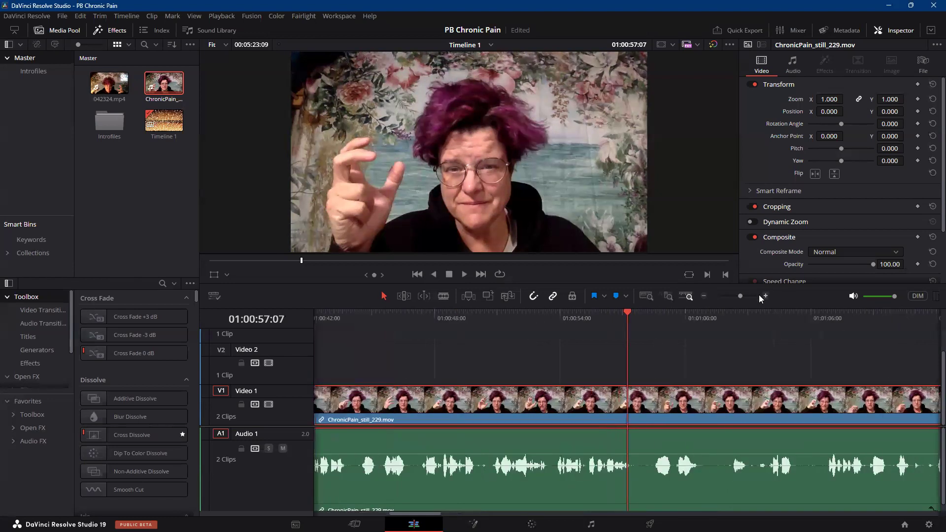
left_click(765, 295)
left_click(765, 295)
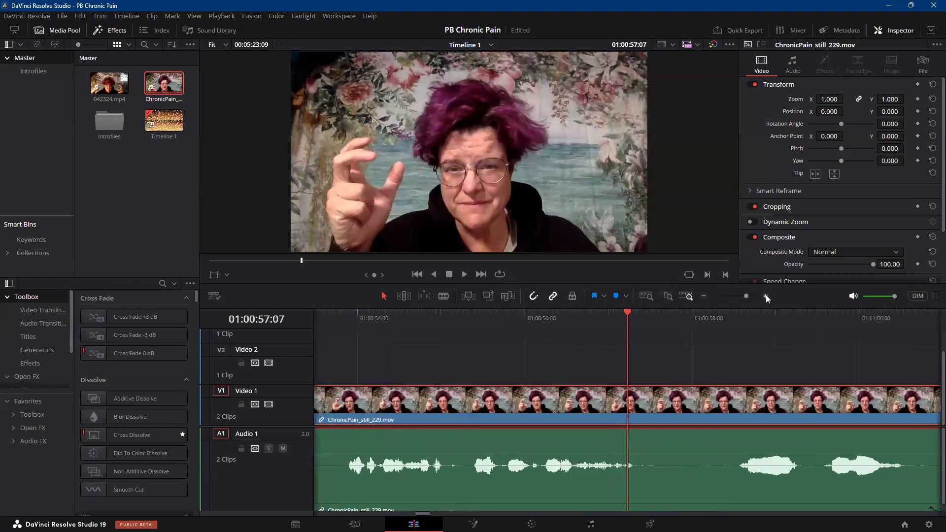
left_click(766, 296)
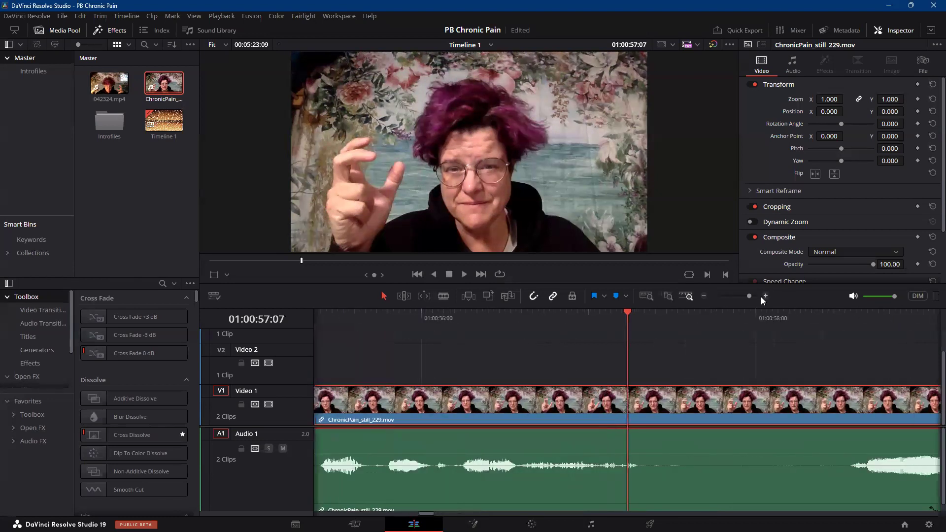
left_click(444, 317)
left_click(465, 274)
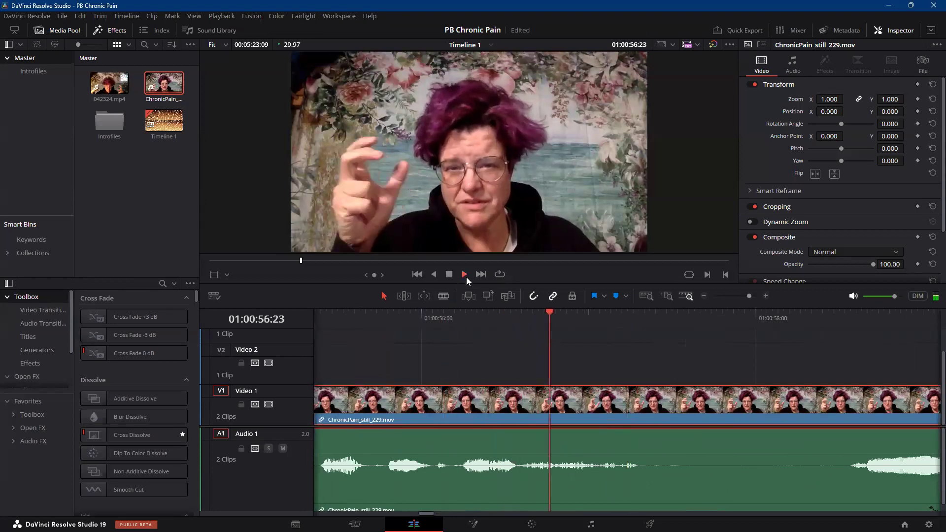
left_click(450, 274)
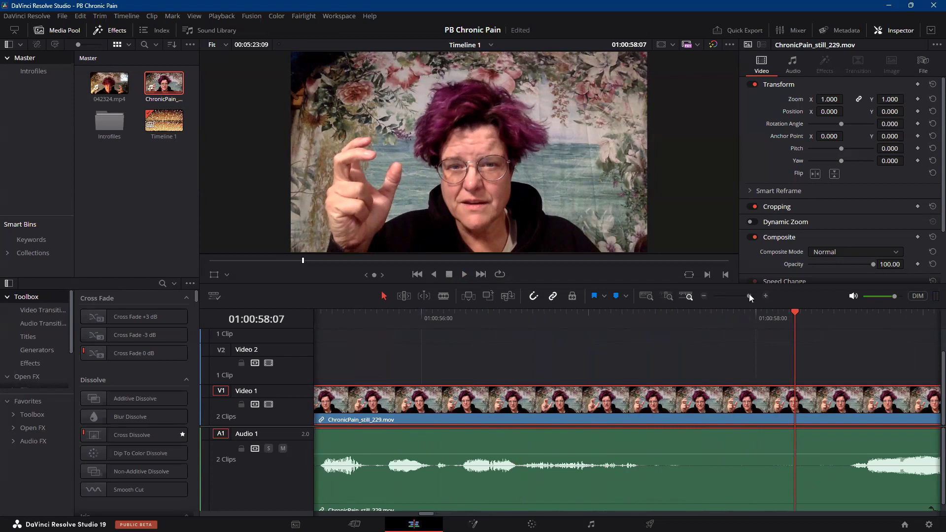
Increase the ChronicPain_still_229.mov contrast on the Color page by moving the custom curve's black point slightly inward and its white point further inward.
left_click_drag(749, 295, 735, 300)
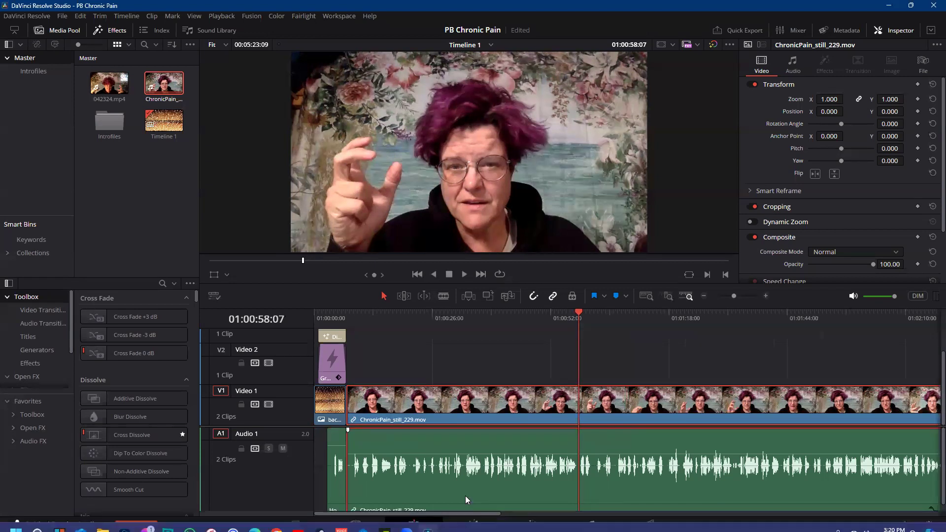
left_click(473, 524)
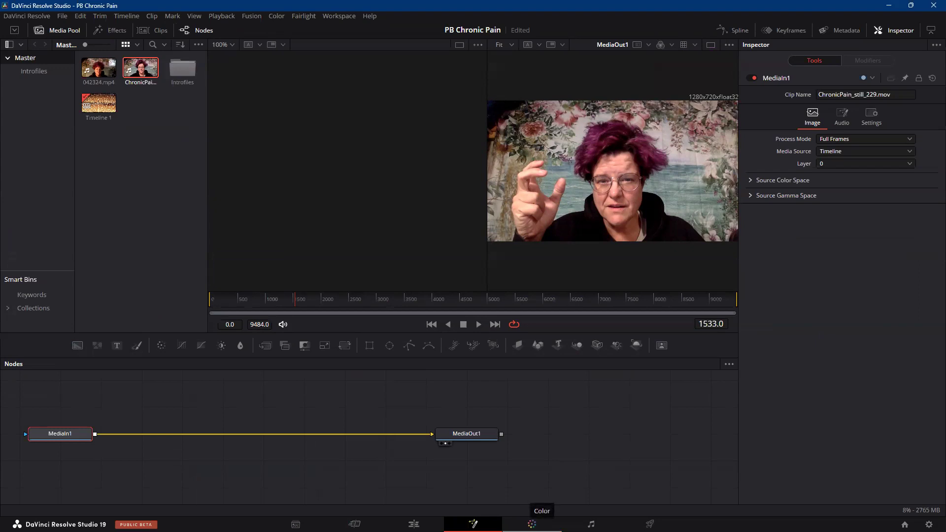
left_click(531, 524)
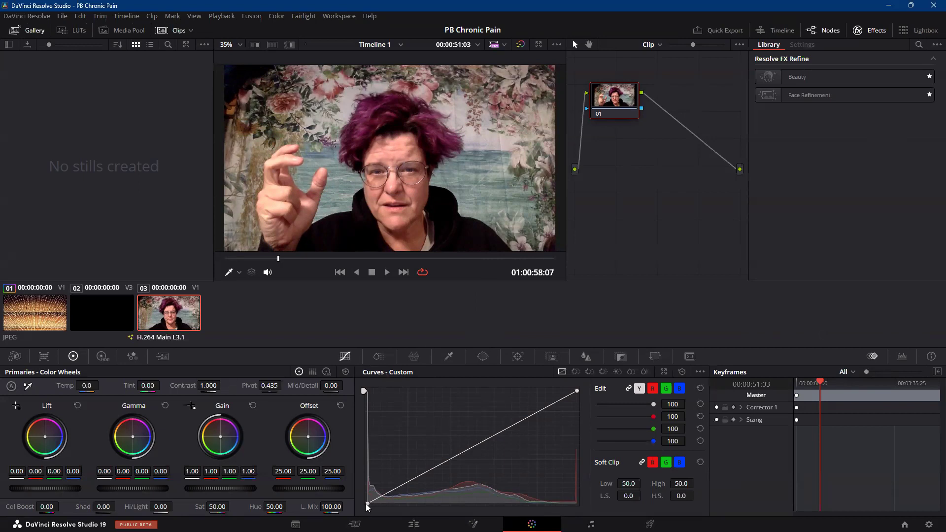
mouse_move(367, 504)
left_mouse_down()
mouse_move(387, 514)
mouse_move(376, 514)
left_mouse_up()
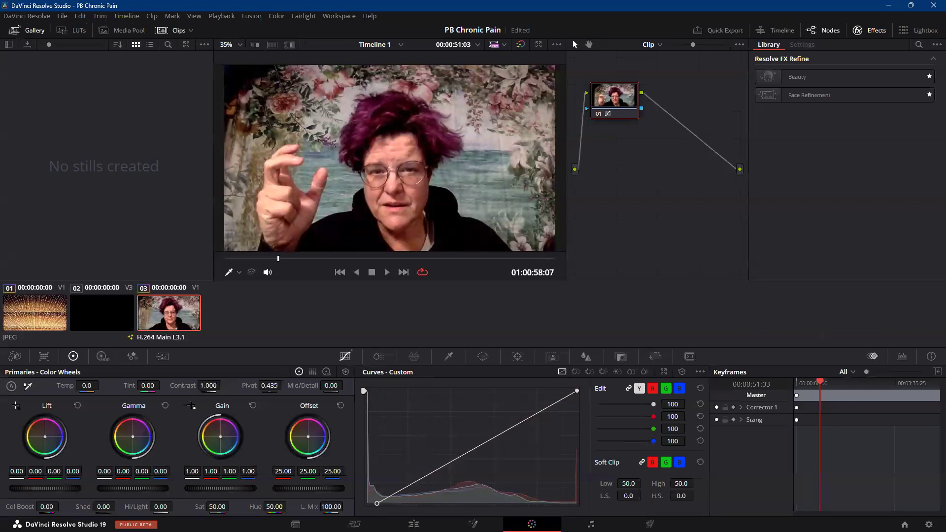
left_click_drag(377, 503, 372, 503)
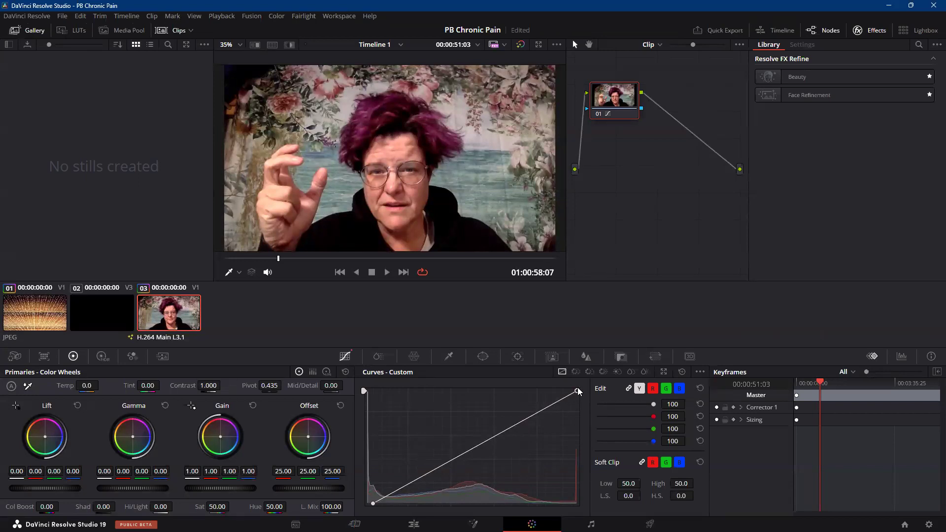
mouse_move(579, 392)
left_mouse_down()
mouse_move(459, 392)
mouse_move(577, 390)
left_mouse_up()
left_click_drag(578, 393, 538, 392)
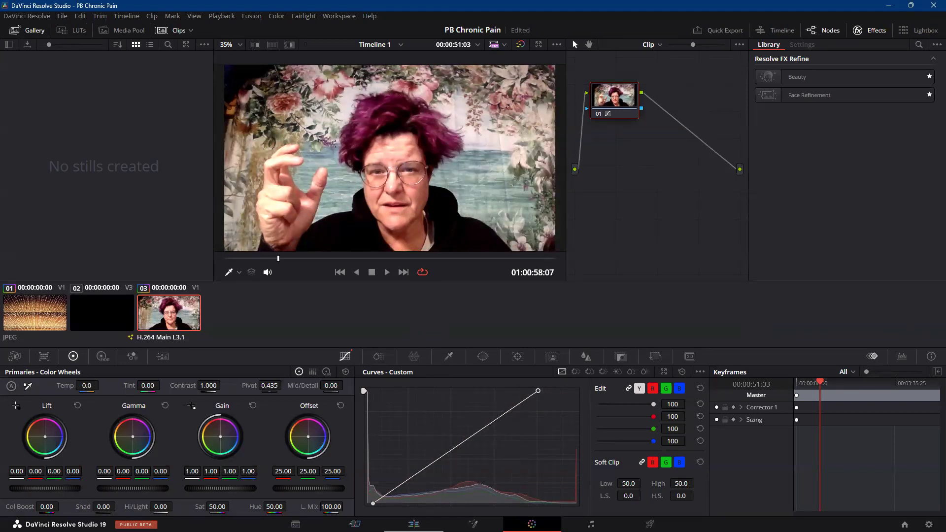
Return to the Edit page and play the end of ChronicPain_still_229.mov from 01:05:16:16.
left_click(414, 523)
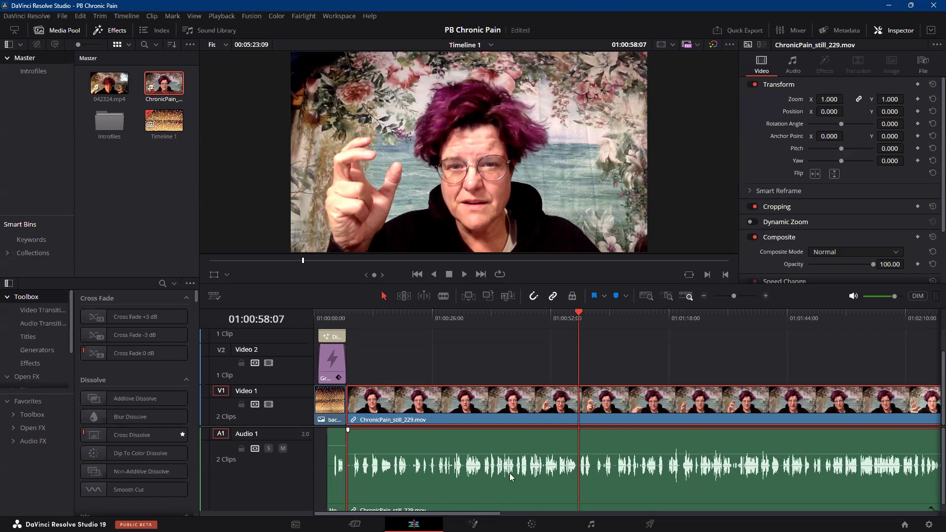
mouse_move(491, 512)
left_mouse_down()
mouse_move(799, 513)
mouse_move(488, 512)
left_mouse_up()
left_click_drag(411, 513, 768, 514)
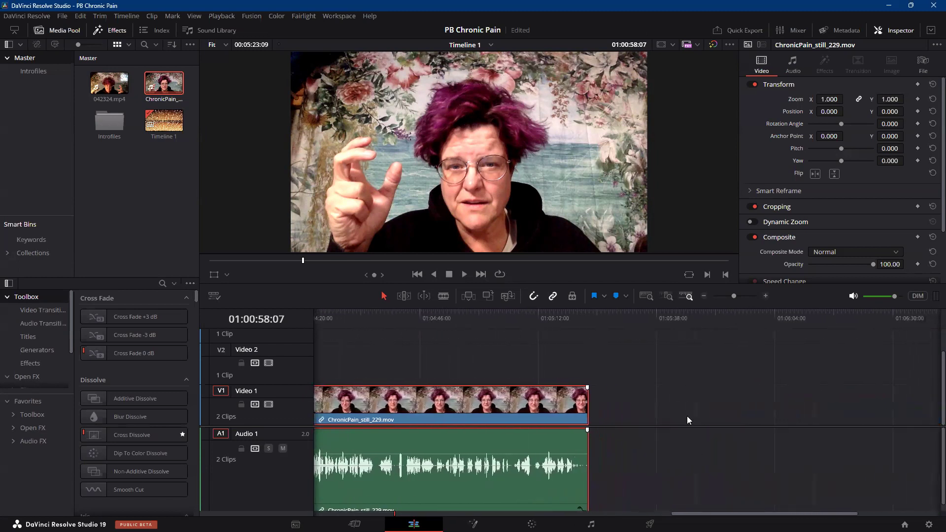
left_click(559, 313)
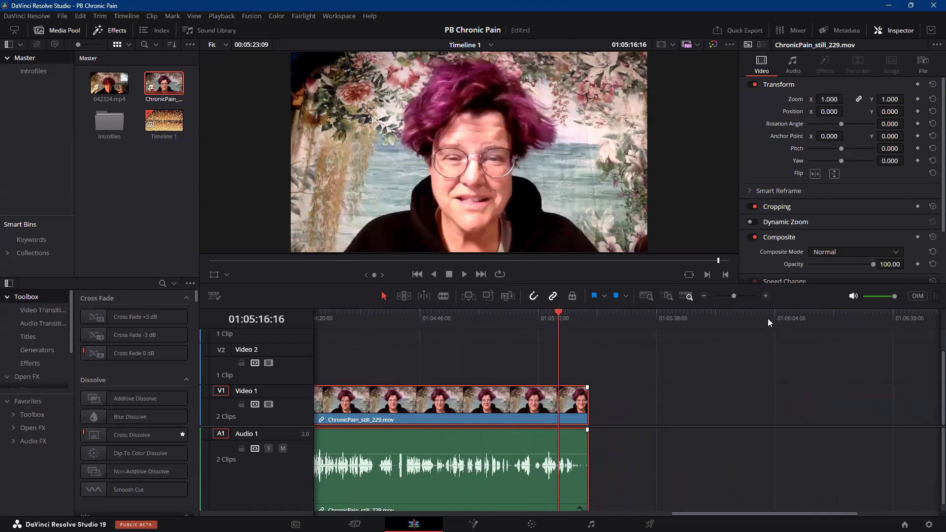
left_click(766, 296)
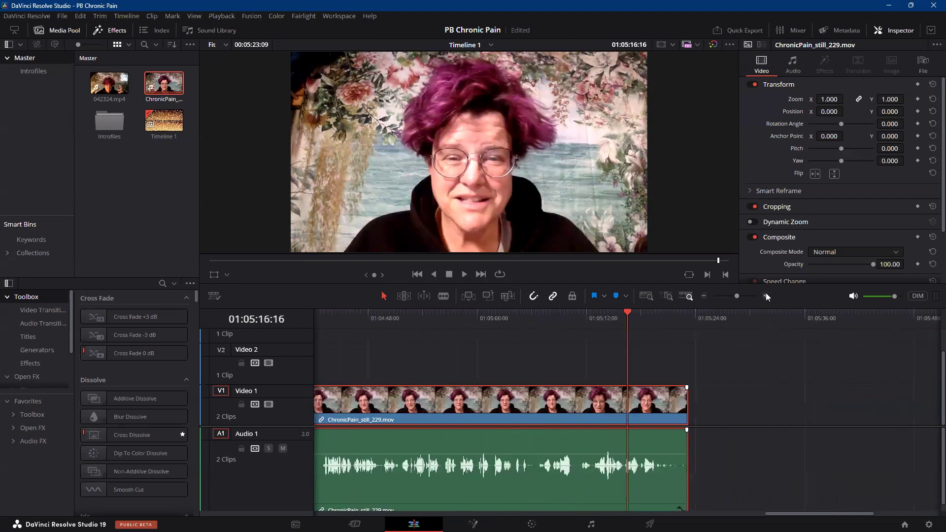
left_click(765, 294)
left_click(766, 295)
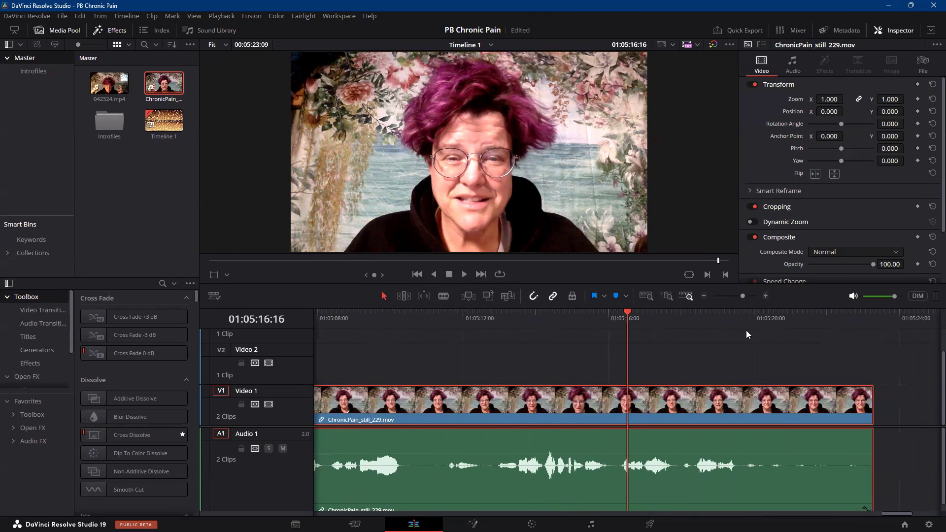
left_click(464, 274)
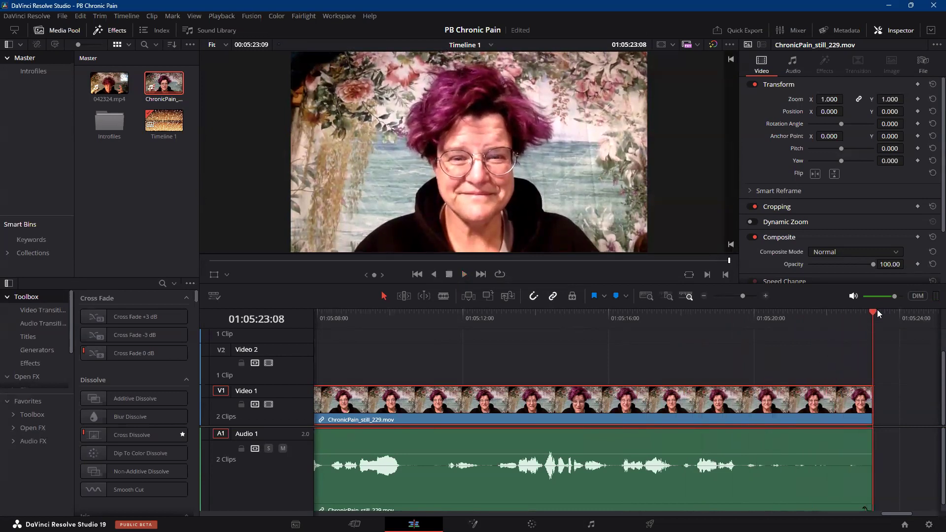
Trim the end of ChronicPain_still_229.mov to 01:05:22:08 and fade its video out from about 01:05:19:19.
left_click_drag(876, 311, 742, 324)
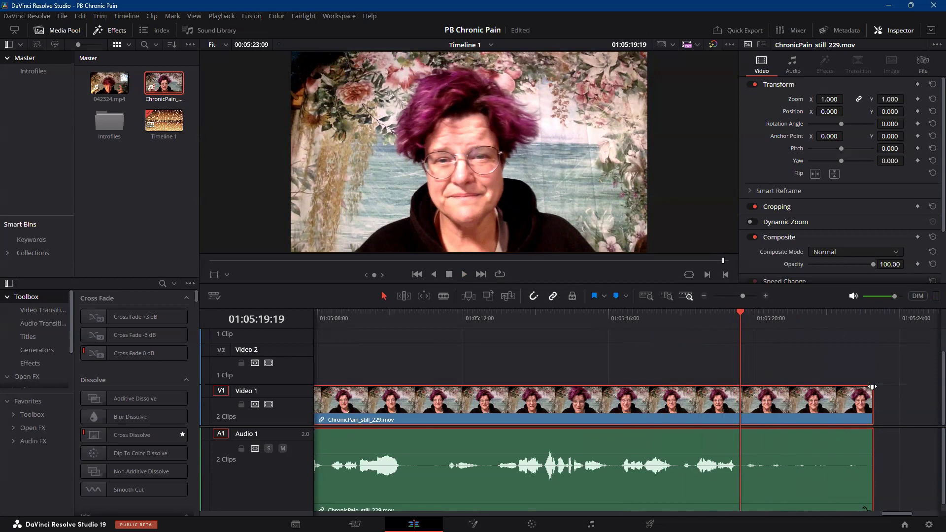
left_click_drag(872, 386, 744, 397)
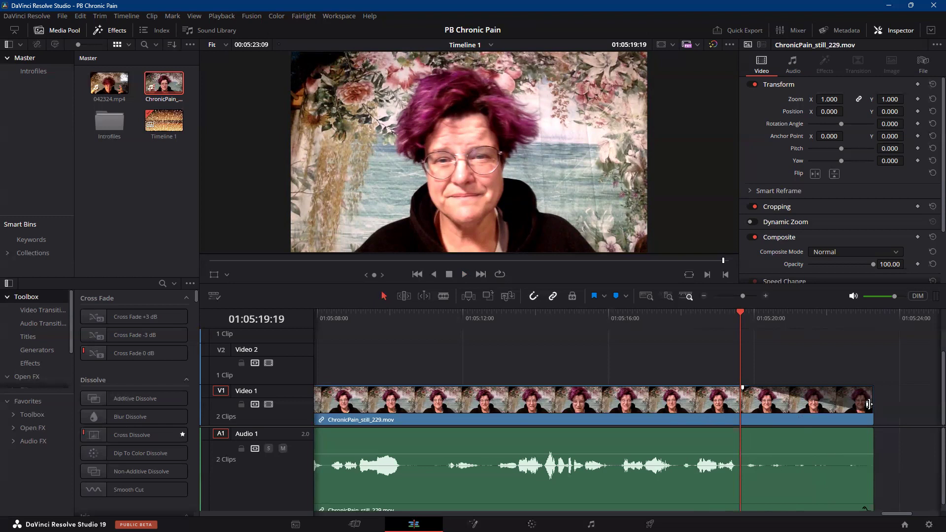
left_click_drag(868, 404, 831, 413)
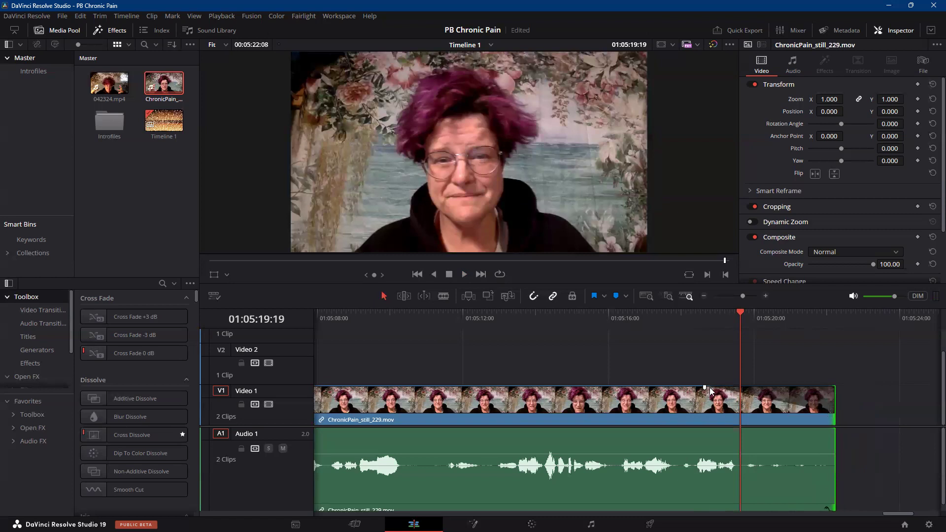
left_click_drag(700, 389, 741, 392)
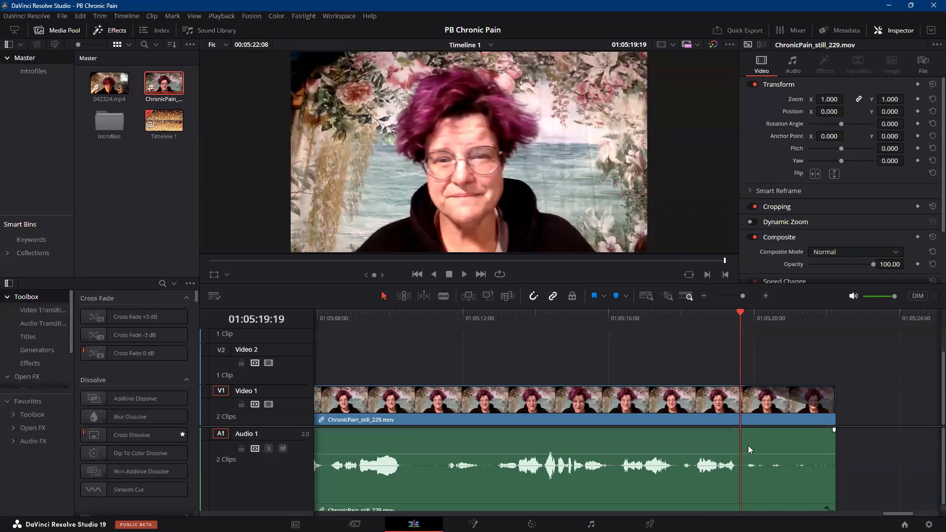
left_click(464, 272)
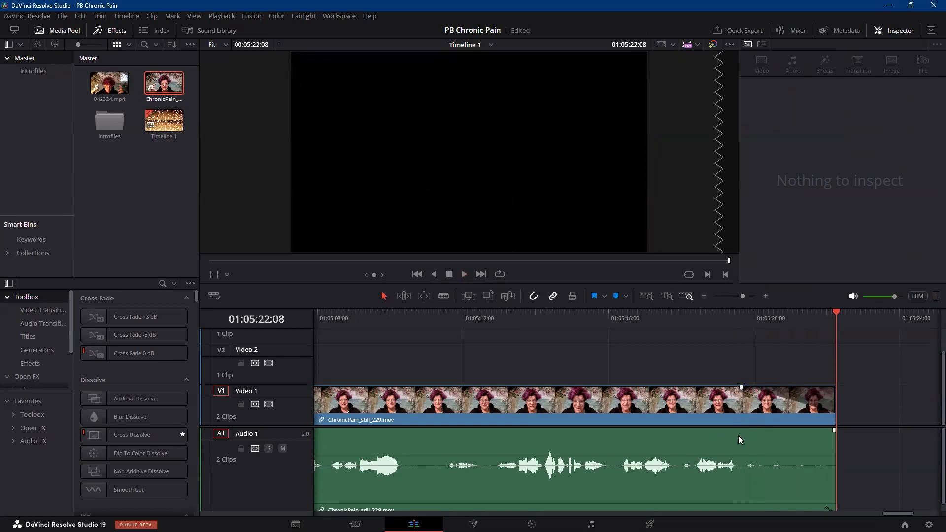
Add a volume keyframe to the ChronicPain_still_229.mov audio at 01:05:19:18, just after the last speech.
left_click(742, 439)
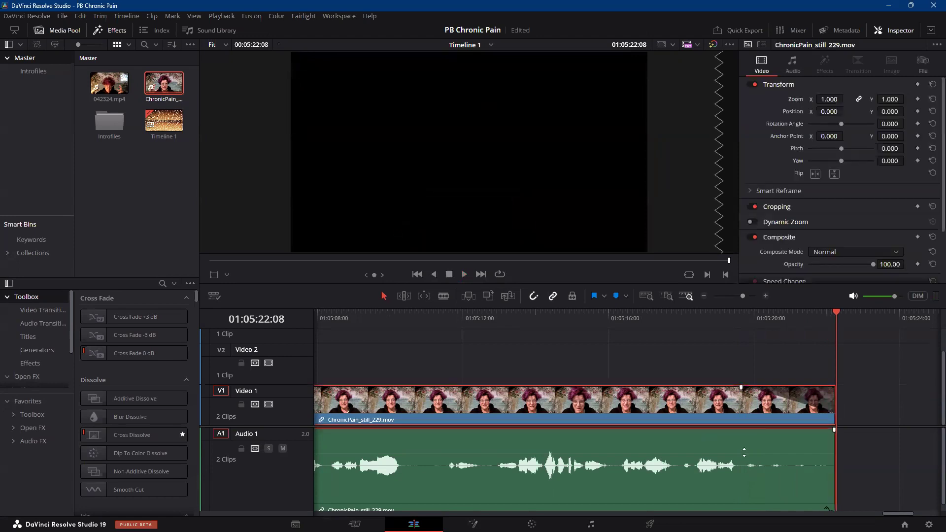
left_click(735, 311)
left_click(737, 310)
left_click_drag(737, 311, 741, 312)
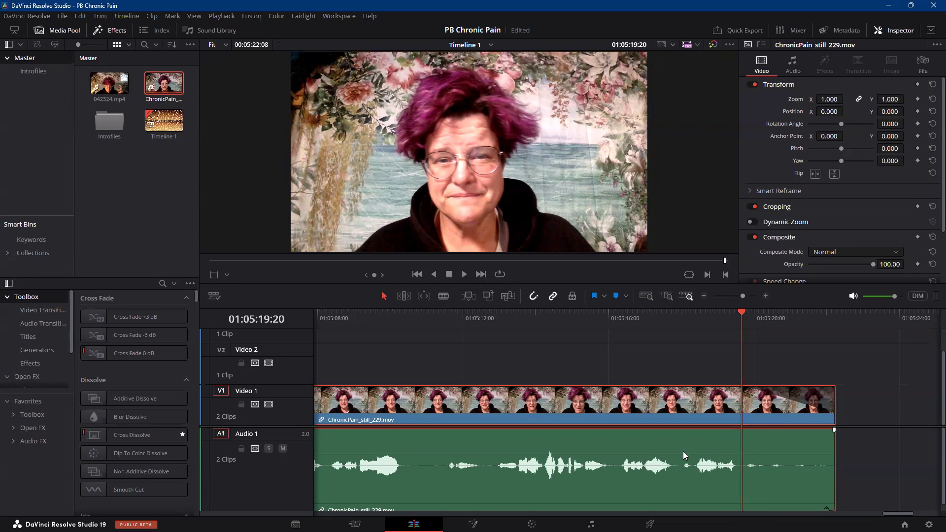
left_click_drag(743, 310, 739, 312)
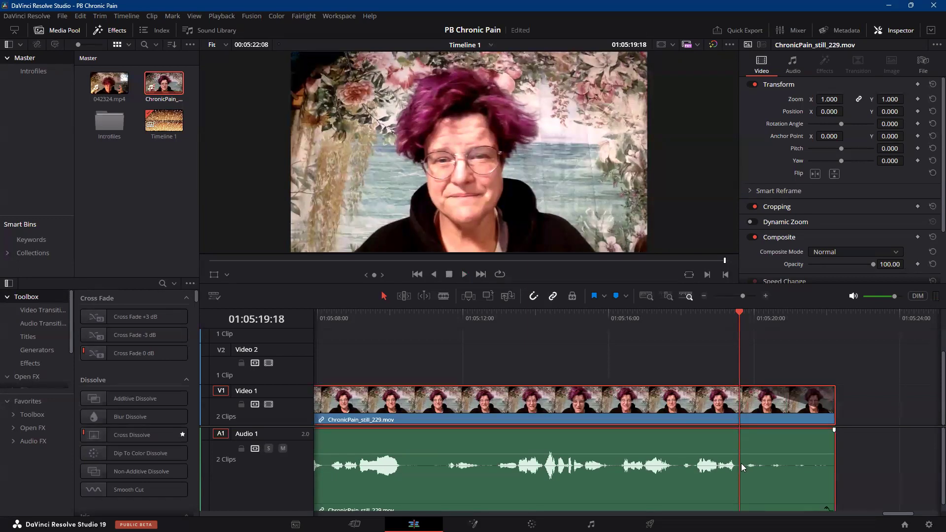
left_click(766, 295)
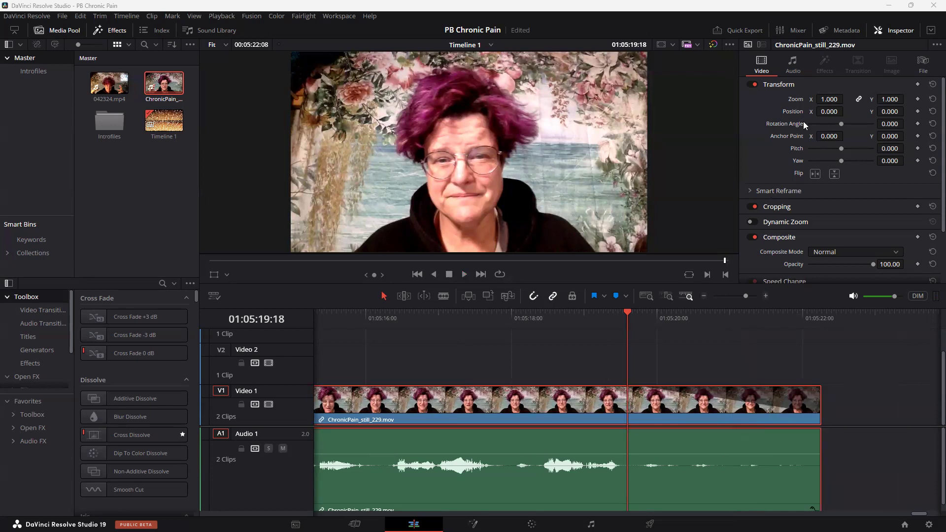
left_click(794, 63)
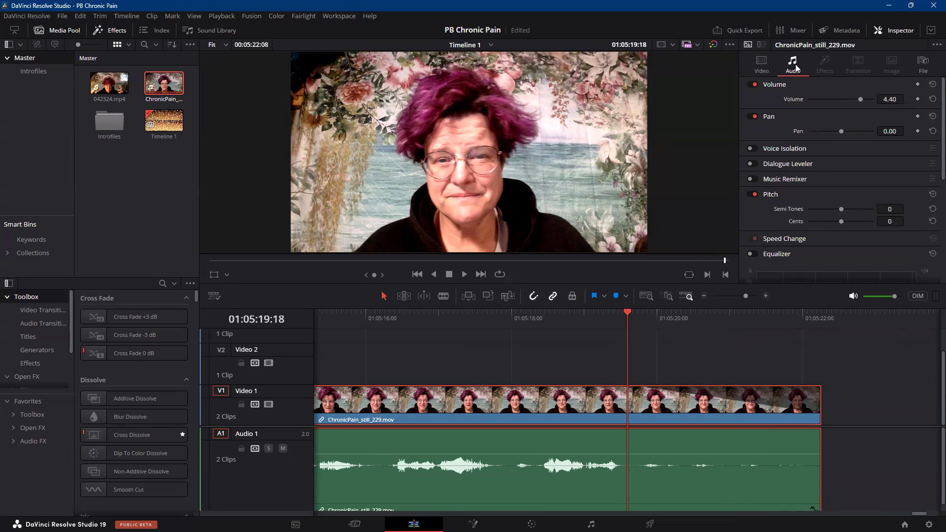
left_click(917, 98)
Lower the ChronicPain_still_229.mov volume to -2.91 dB from 01:05:19:19 onward, one frame after the volume keyframe.
key("Right")
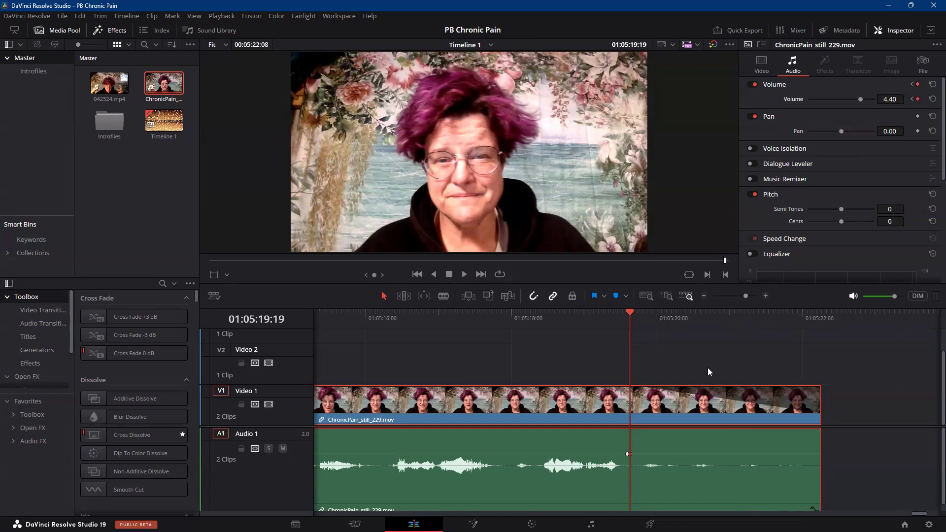
left_click_drag(668, 454, 689, 459)
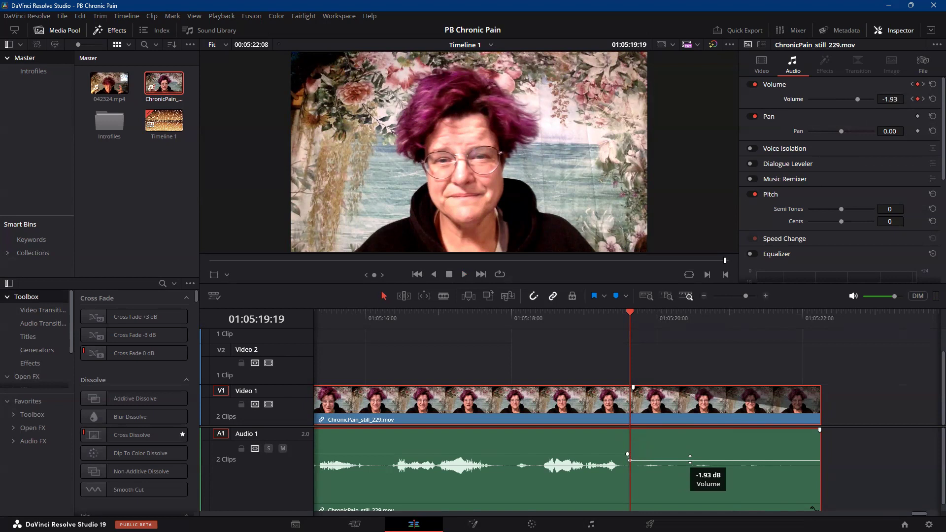
mouse_move(690, 459)
left_mouse_down()
mouse_move(694, 452)
mouse_move(703, 461)
left_mouse_up()
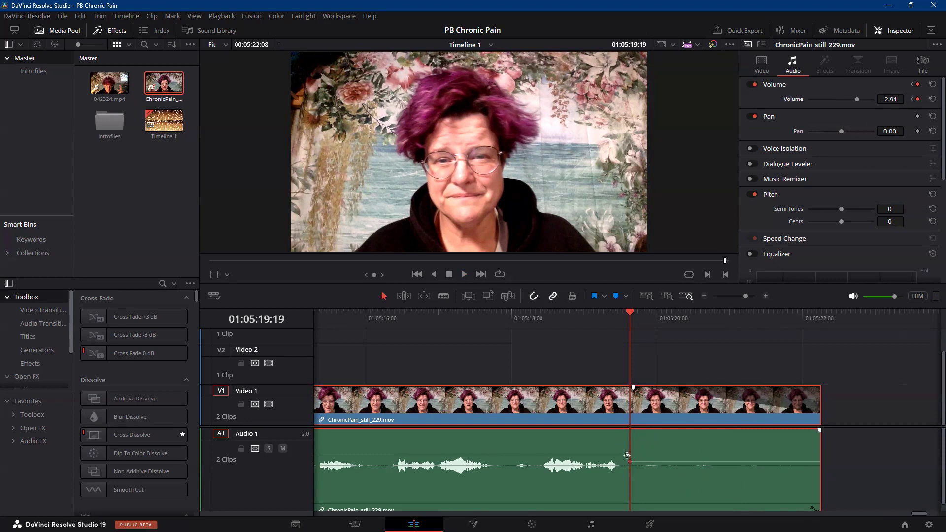
Play the end of ChronicPain_still_229.mov from 01:05:18:27 to check the video fade and the lowered audio.
left_click(576, 317)
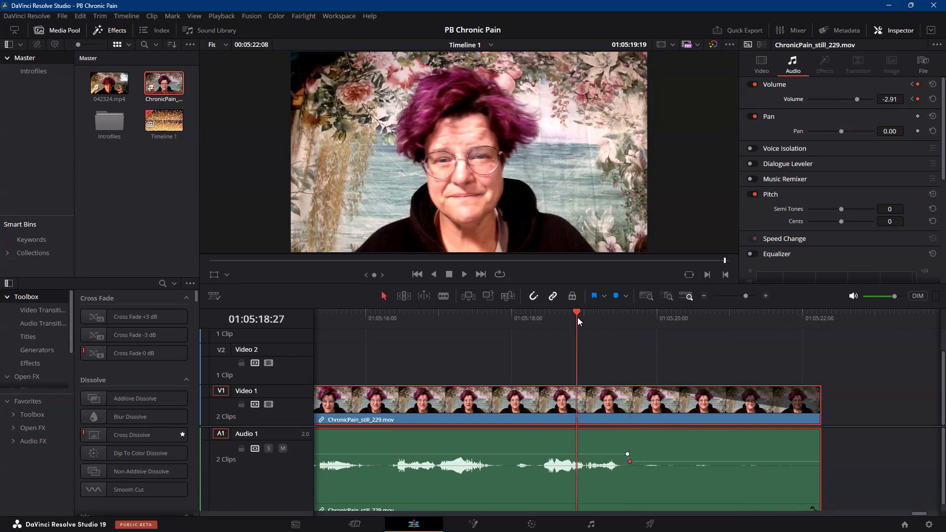
left_click(465, 273)
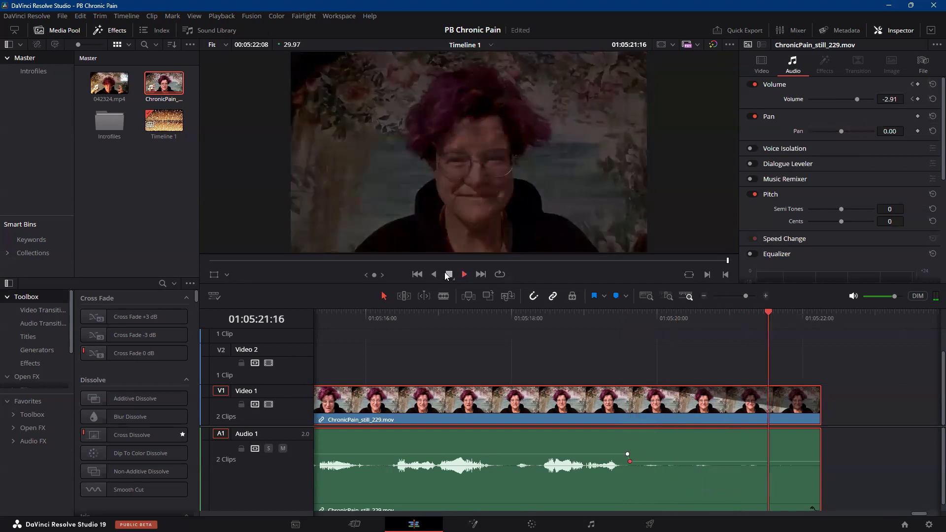
key("space")
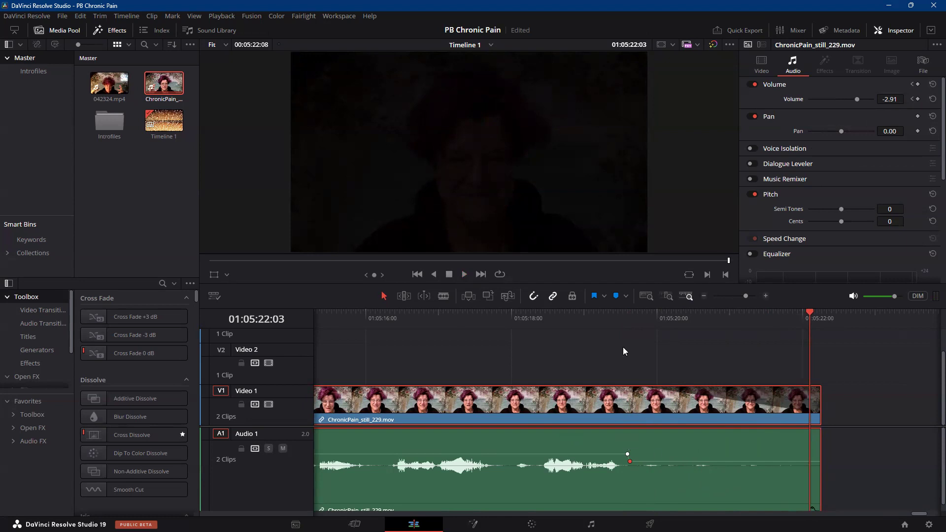
Go back to the beginning of the timeline and select the Digital Glitch title to review the intro.
left_click(380, 313)
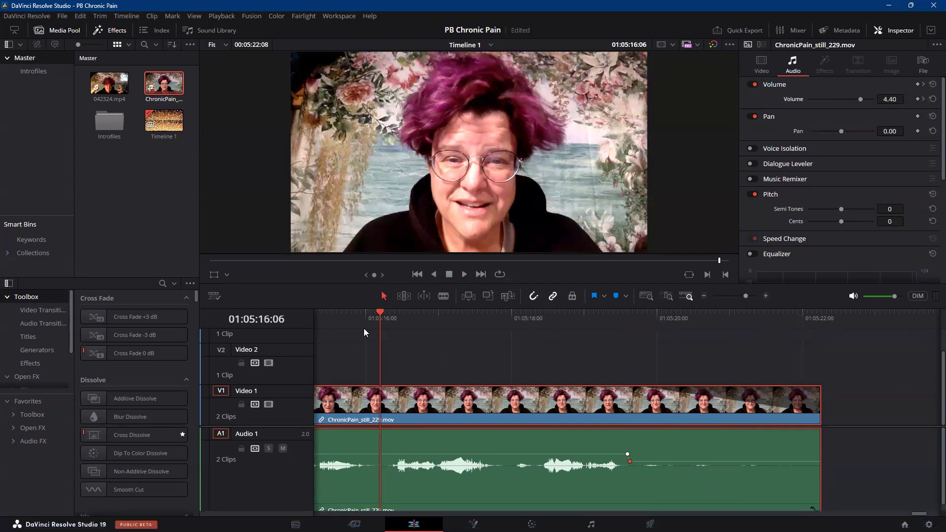
left_click(437, 514)
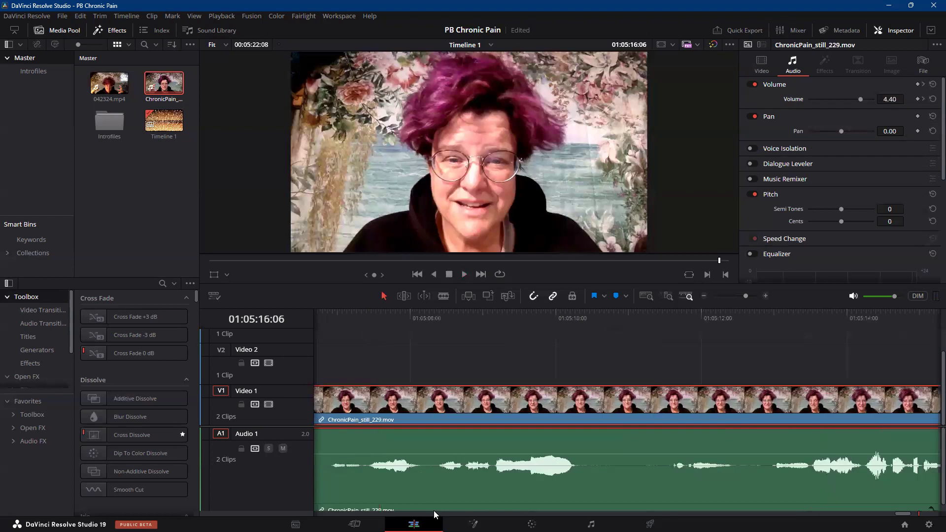
left_click_drag(903, 513, 385, 514)
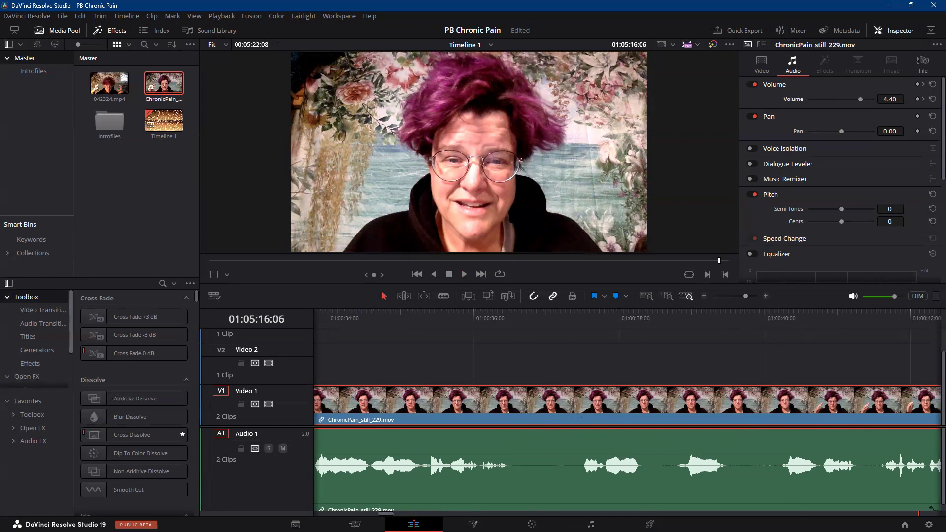
mouse_move(376, 515)
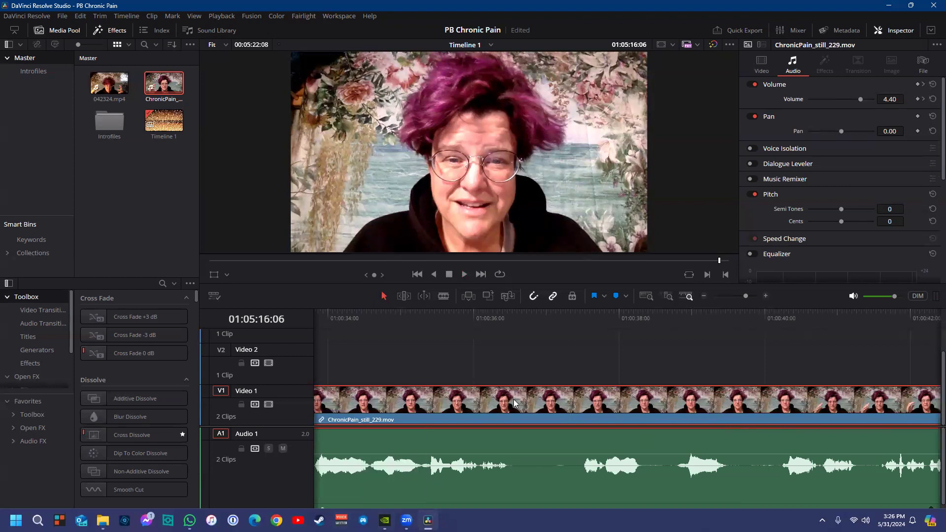
left_click_drag(389, 514, 317, 513)
left_click(471, 337)
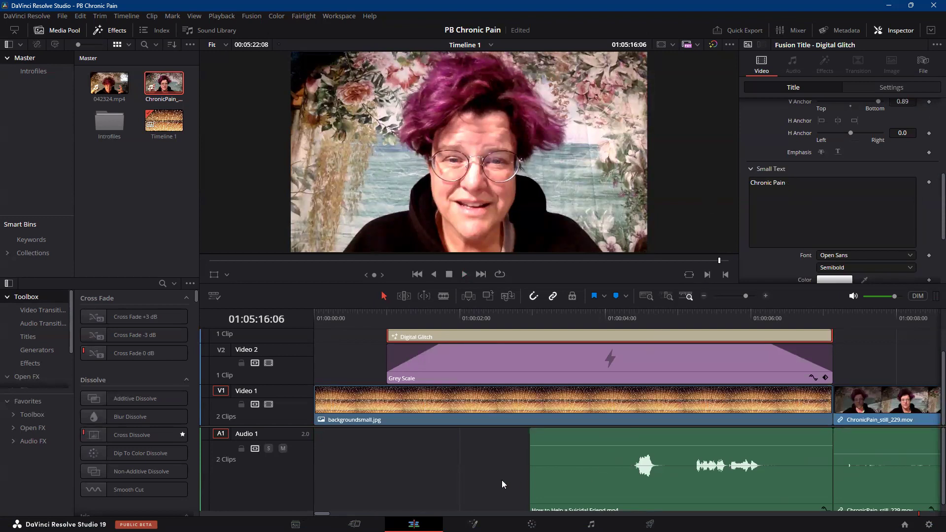
Open the Deliver page, choose the YouTube 1080p render preset and name the output file Chronic Pain.
left_click(650, 524)
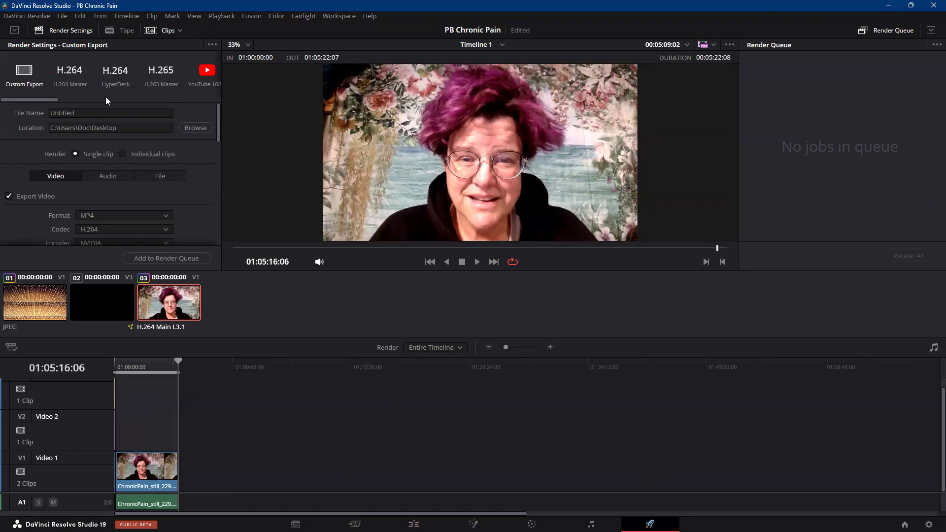
left_click(206, 73)
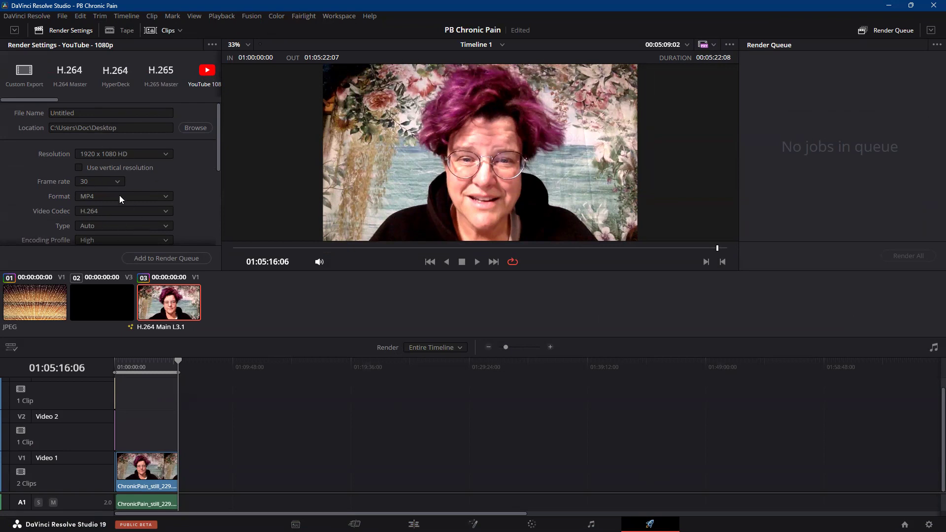
double_click(79, 112)
type("Chronic Pain")
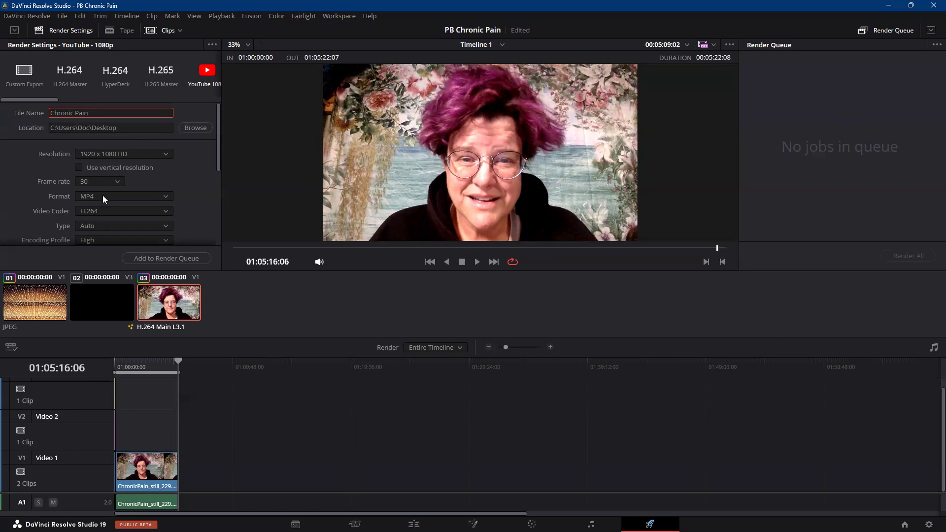
Enable audio normalization in the render settings, using the Normalize to standard option.
scroll(202, 184, "down", 1)
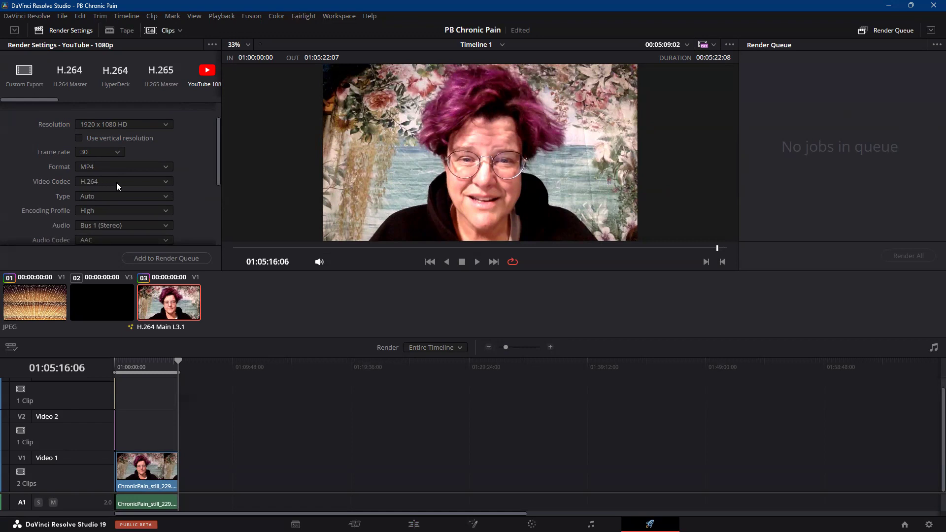
scroll(201, 171, "down", 3)
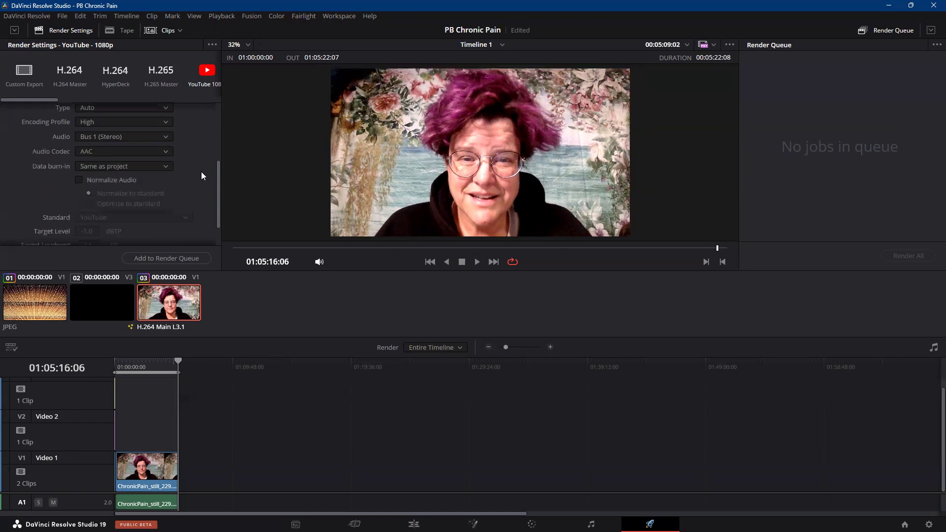
left_click(79, 181)
scroll(194, 158, "down", 1)
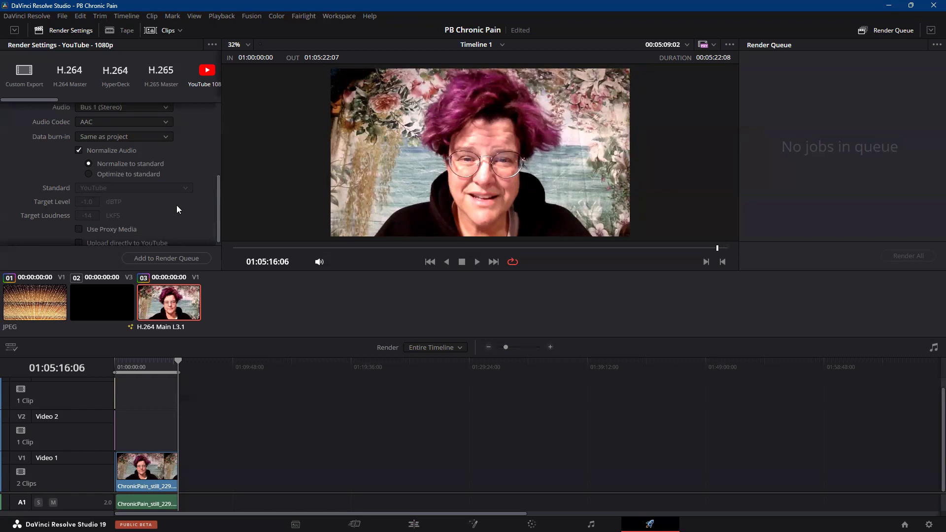
scroll(179, 210, "down", 1)
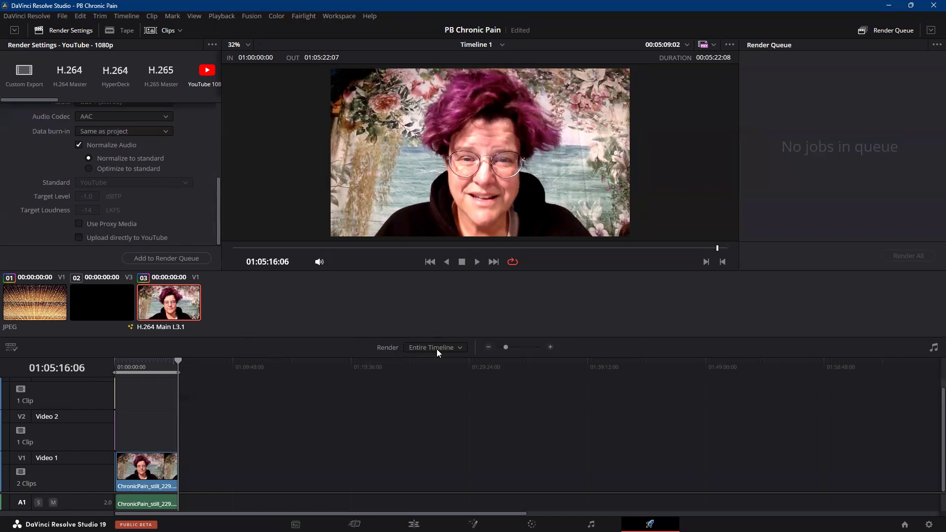
Add the Entire Timeline to the render queue as a job and render it.
left_click(461, 348)
left_click(447, 360)
left_click(462, 348)
left_click(462, 348)
left_click(160, 258)
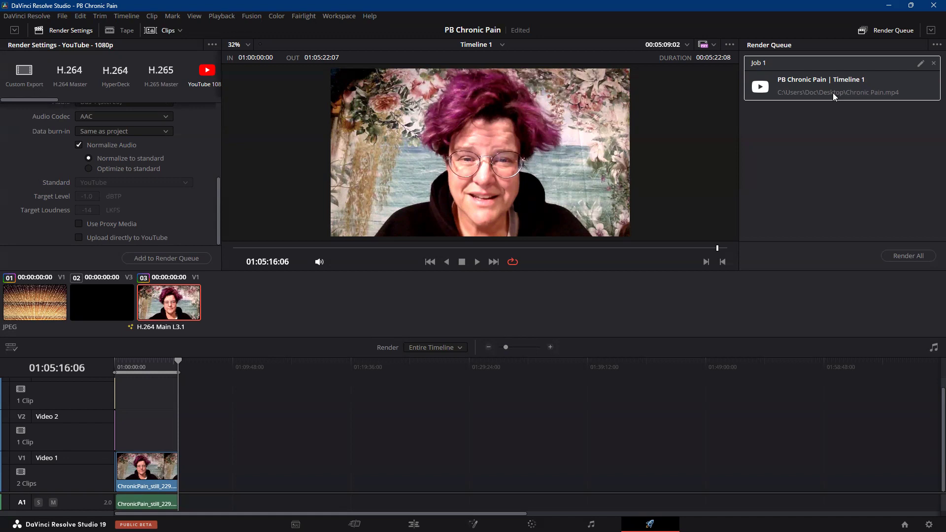
left_click(894, 257)
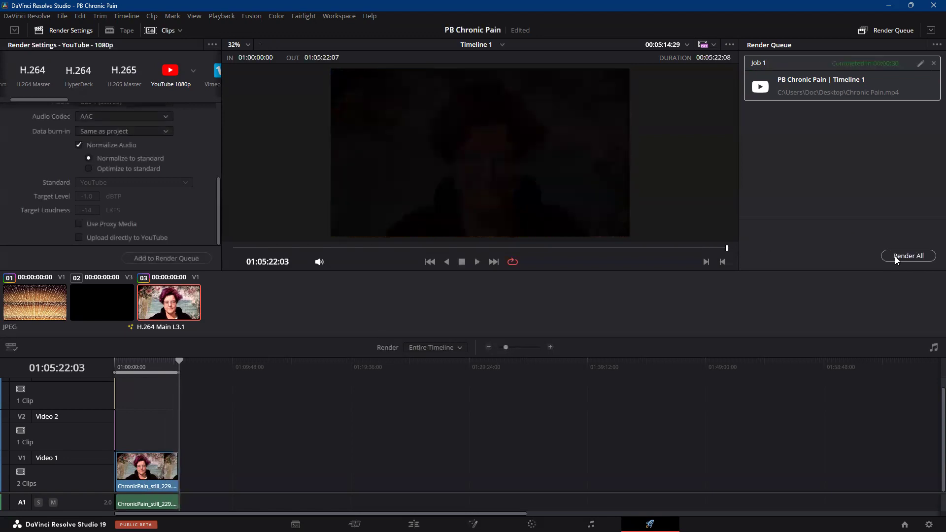
Remove the finished Job 1 from the render queue and save the project.
left_click(933, 64)
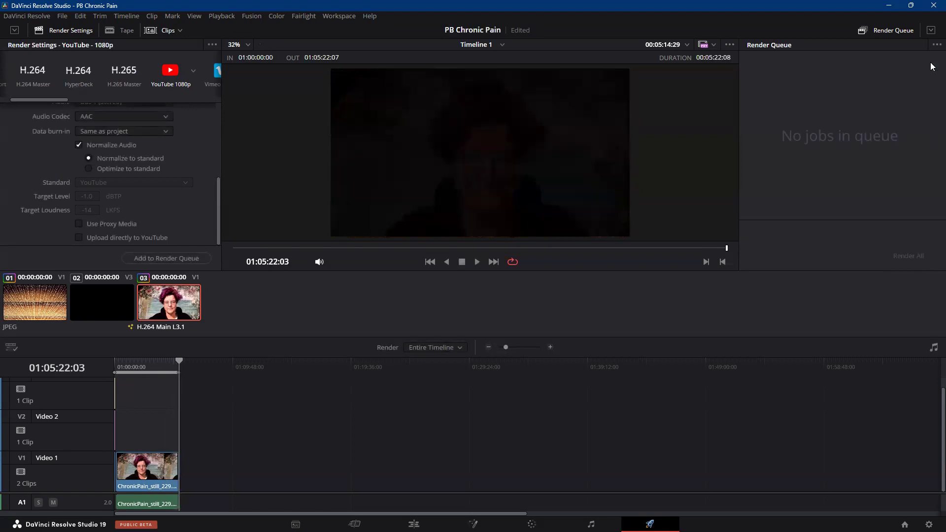
left_click(62, 15)
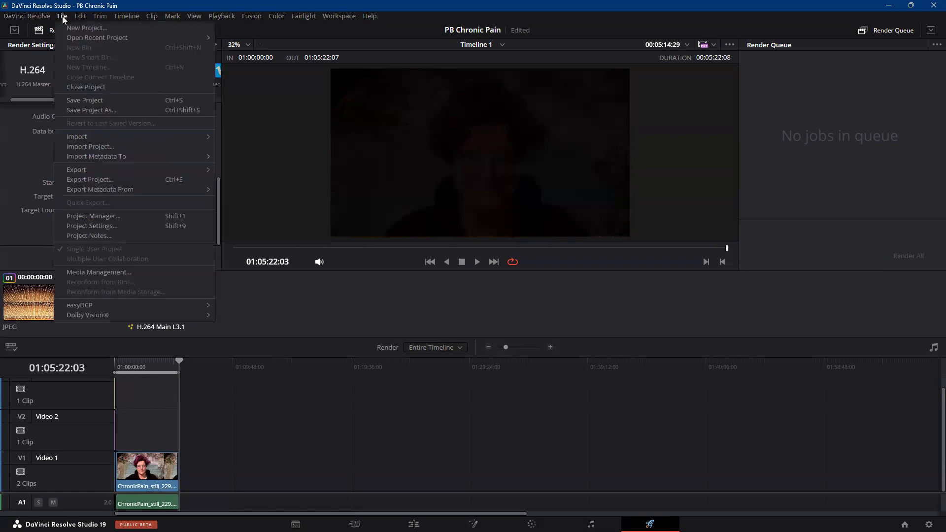
left_click(84, 100)
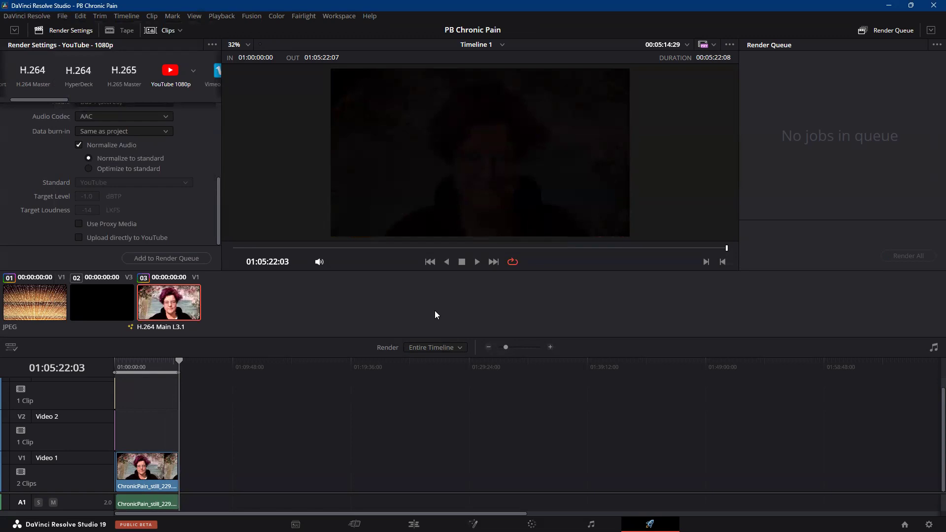